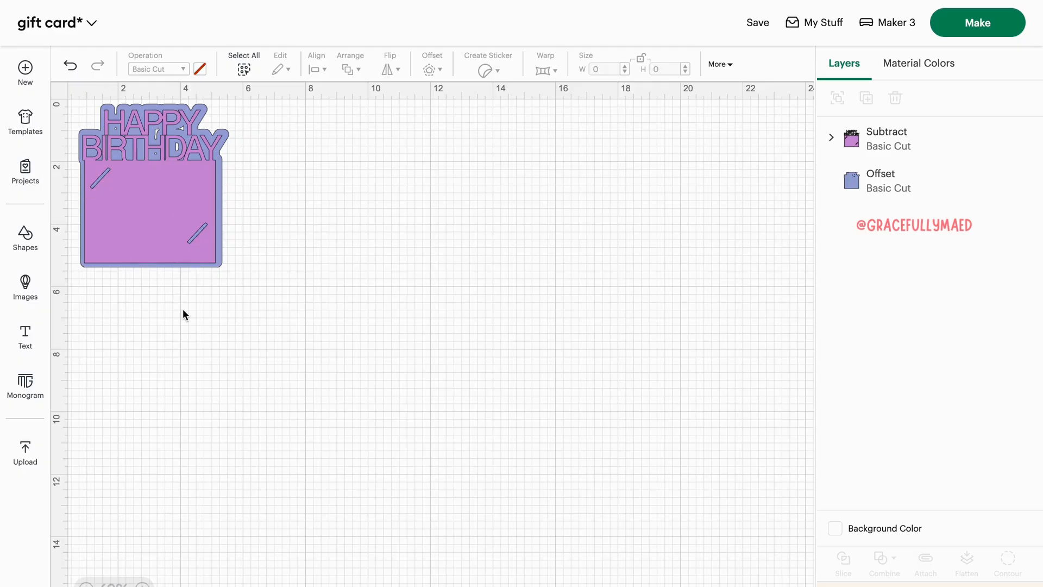
# - Add a text box and move it to the empty canvas area below the gift card design
pyautogui.click(33, 338)
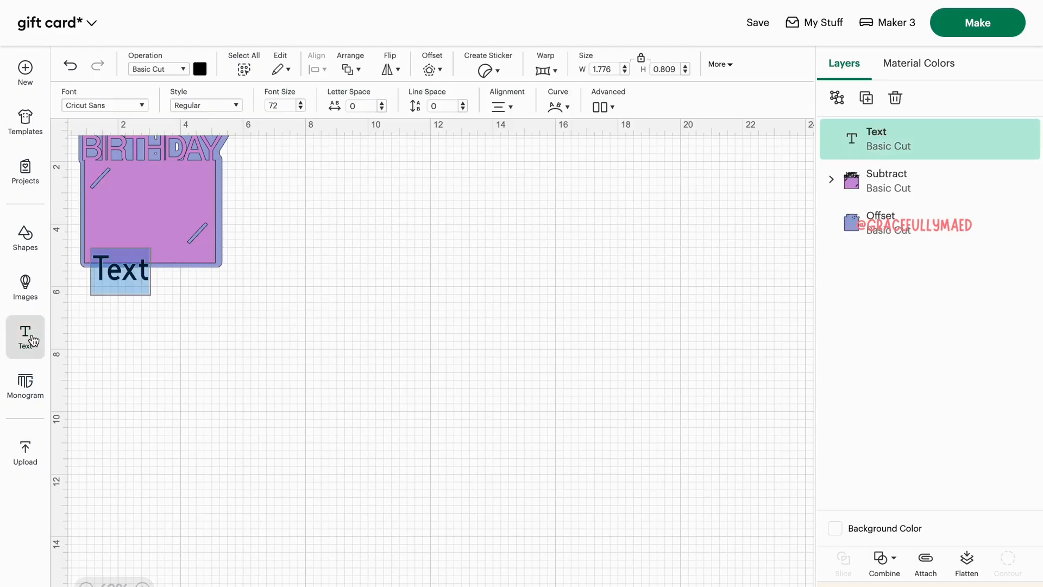
pyautogui.moveTo(122, 273); pyautogui.dragTo(255, 382)
pyautogui.click(181, 311)
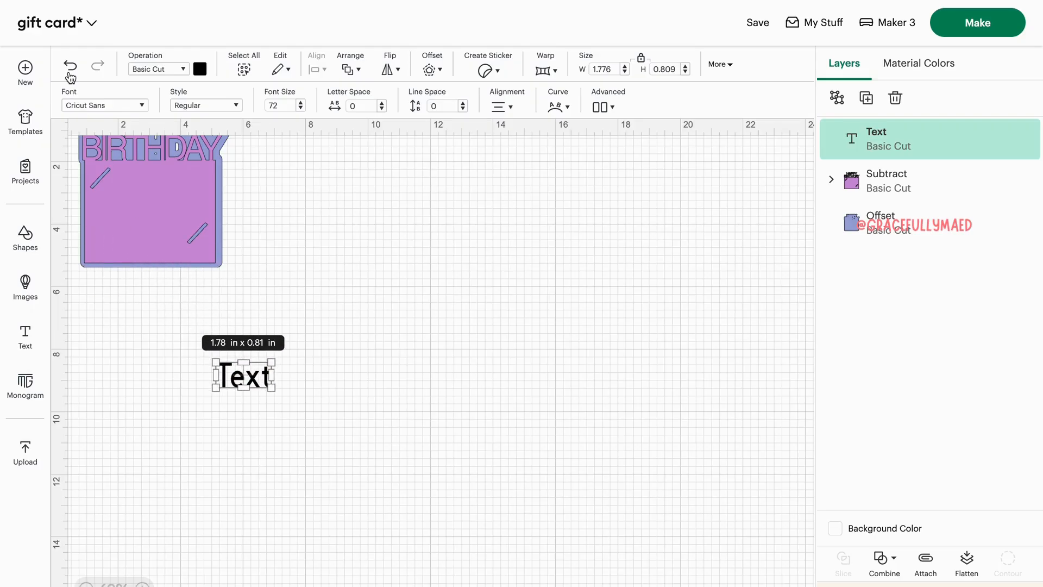
# - Replace the placeholder text with "Happy Birthday", putting each word on its own line
pyautogui.doubleClick(256, 387)
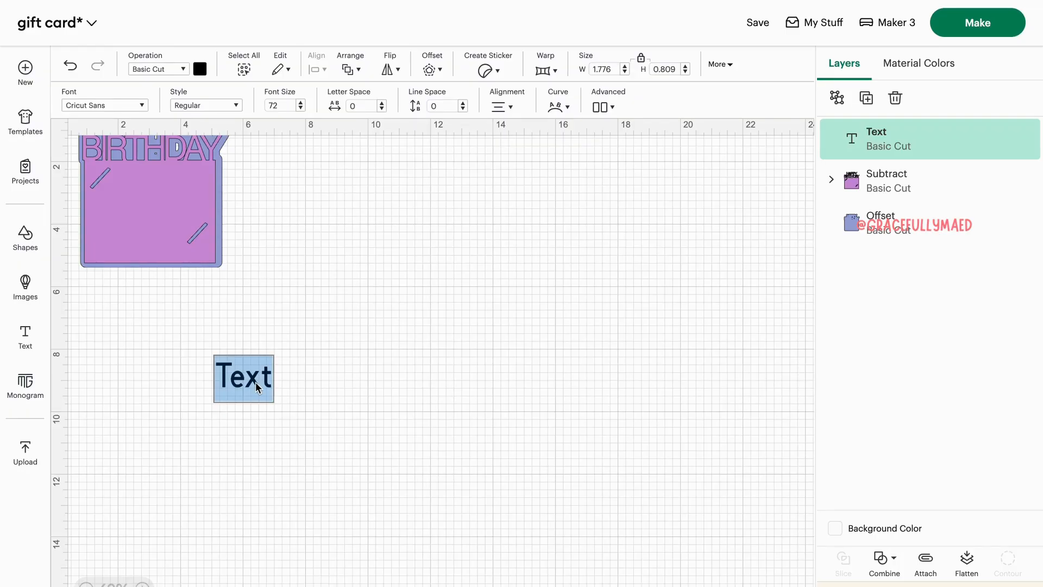
pyautogui.write('Happy')
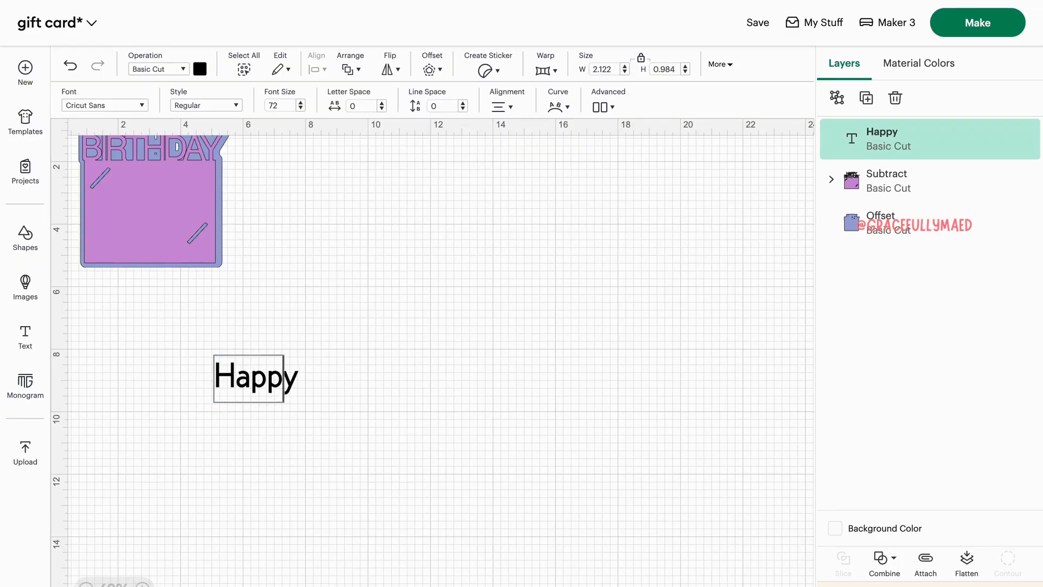
pyautogui.write(' B')
pyautogui.press('BackSpace')
pyautogui.press('Return')
pyautogui.write('B')
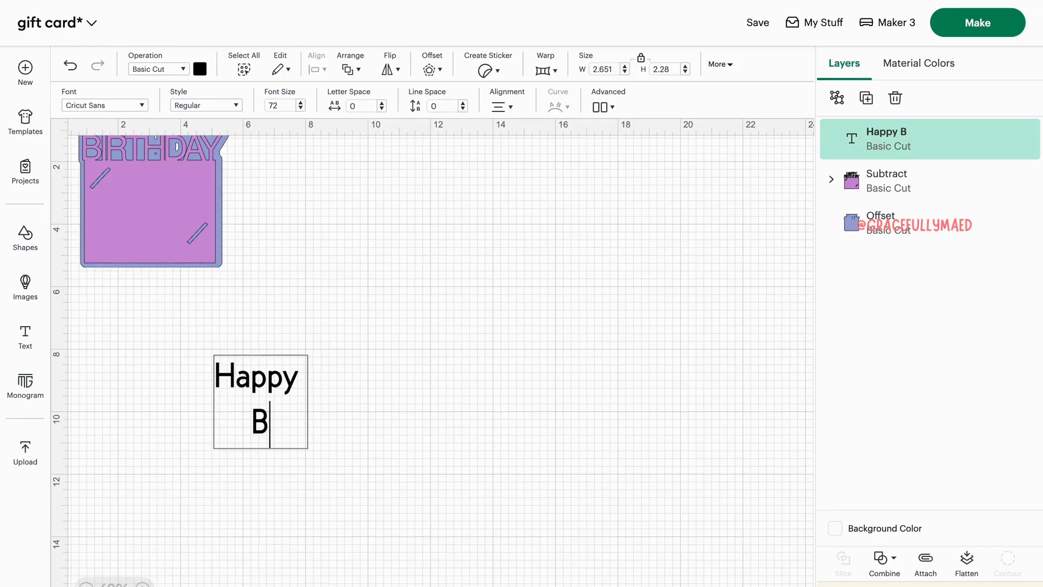
pyautogui.write('irt')
pyautogui.press('BackSpace')
pyautogui.write('rth')
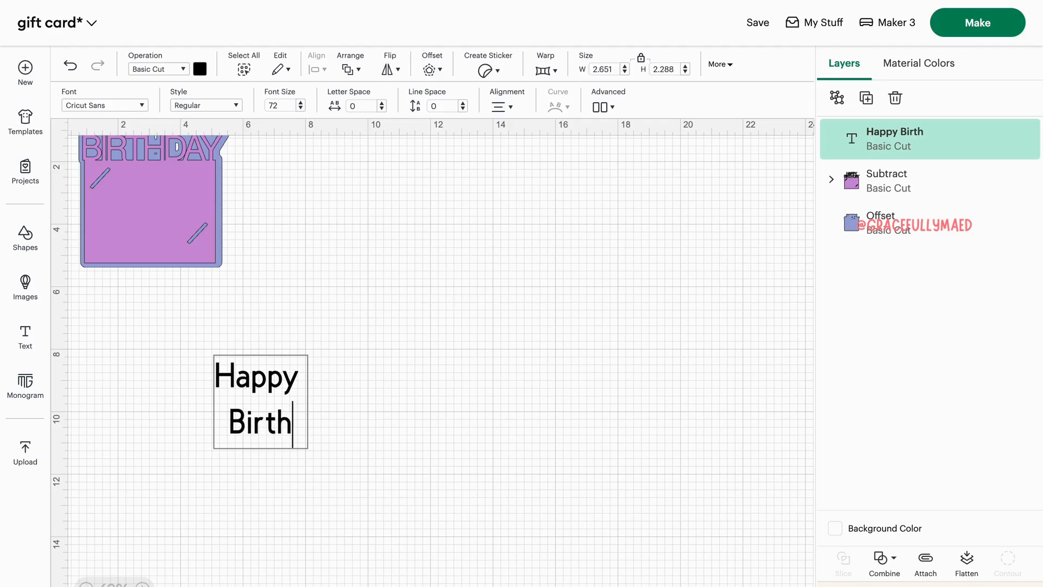
pyautogui.write('day')
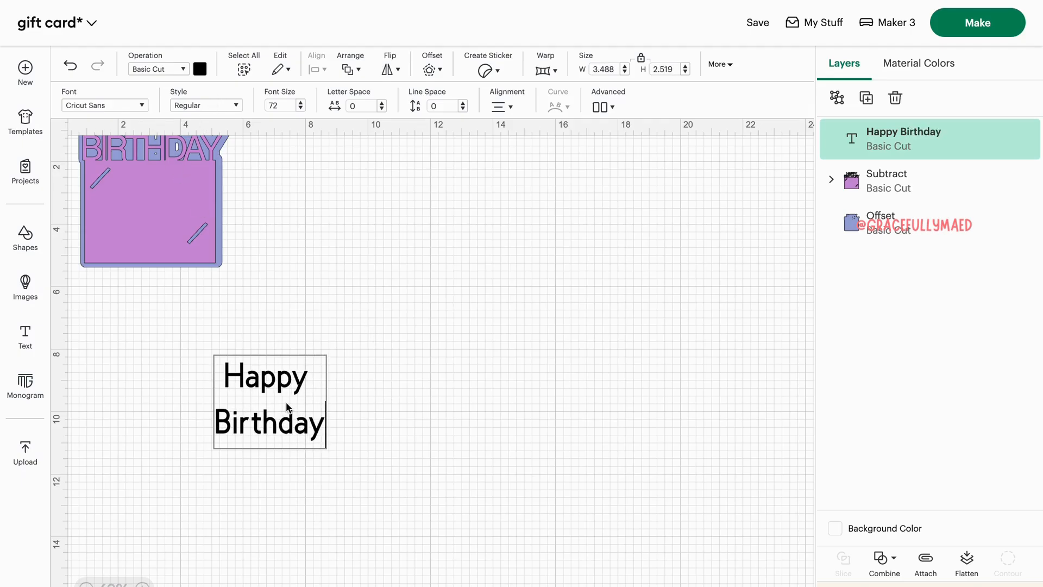
# - Open the font choices for the Happy Birthday text and filter them to free fonts only
pyautogui.click(141, 106)
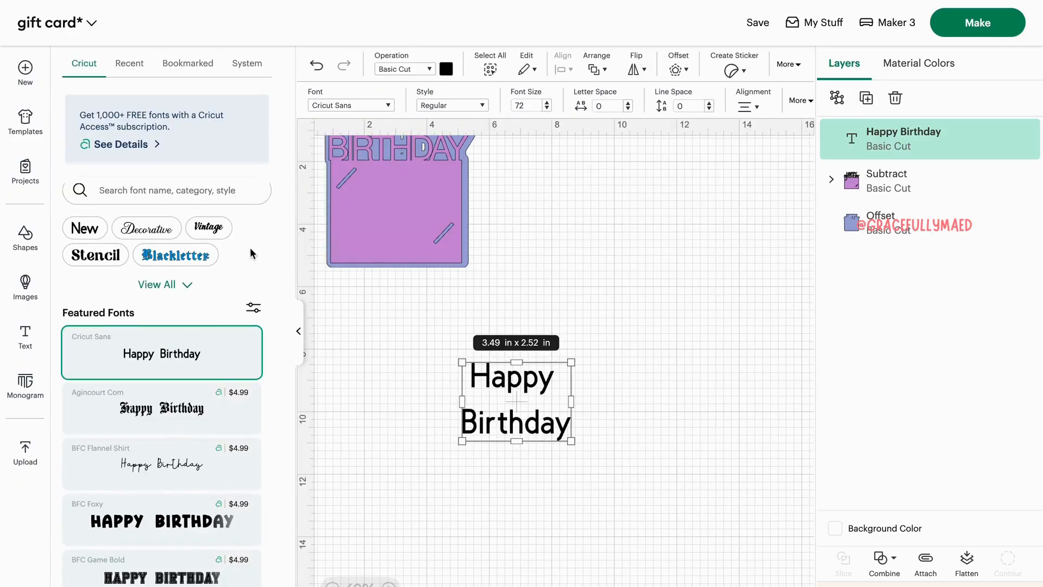
pyautogui.click(253, 309)
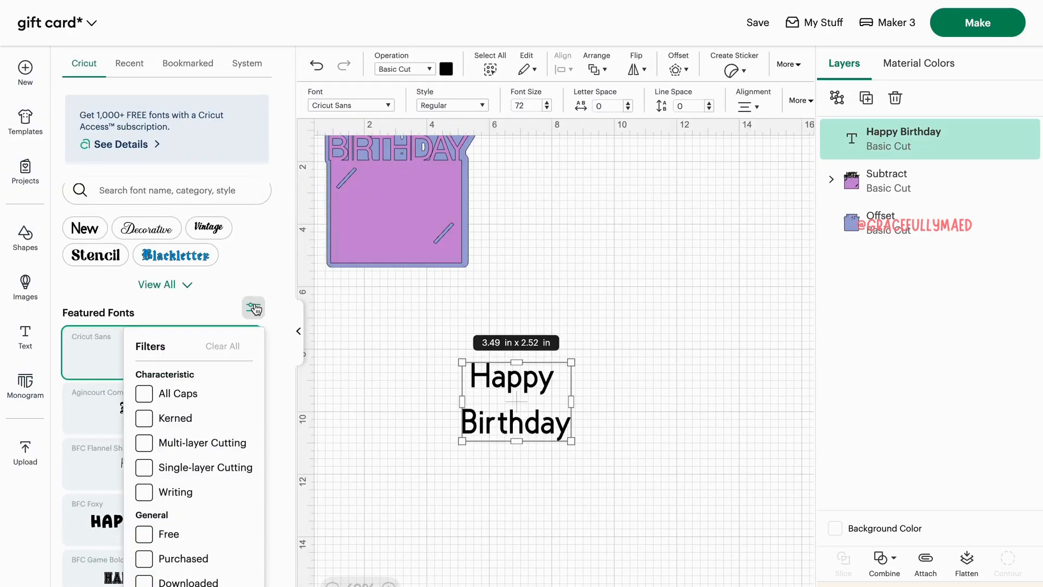
pyautogui.click(143, 535)
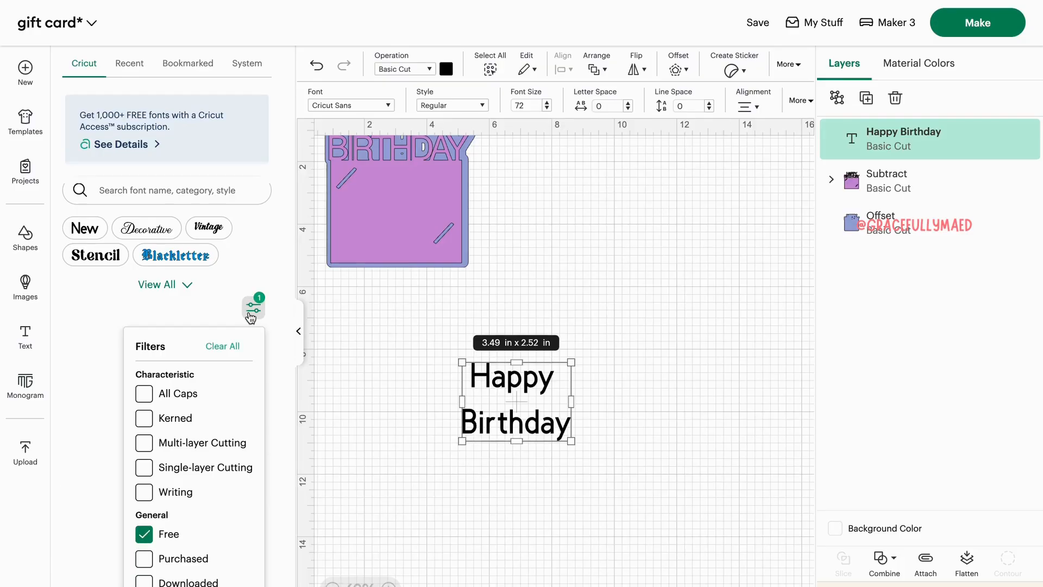
pyautogui.click(252, 310)
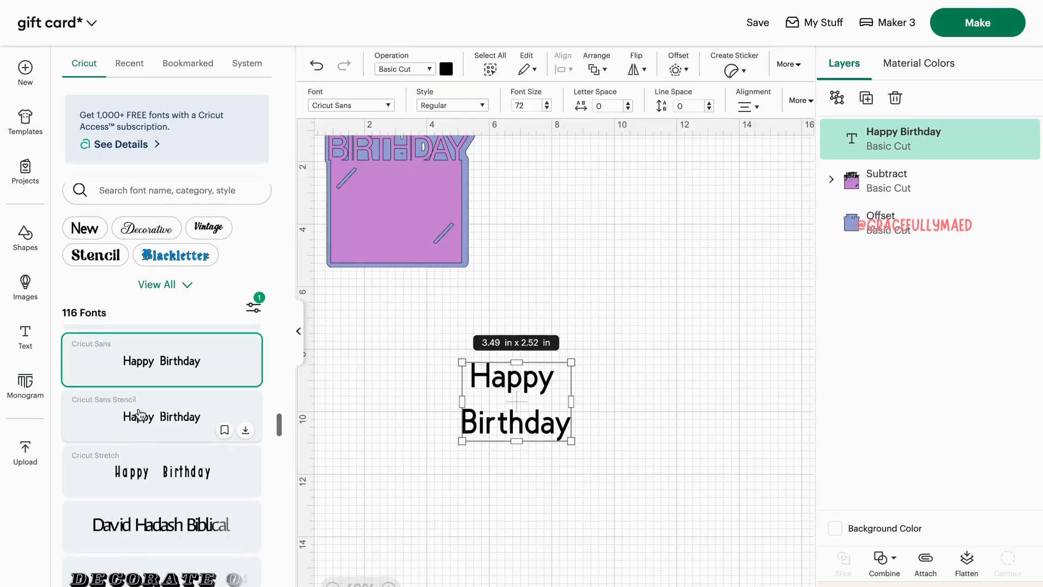
# - Try the Cricut Stretch font on the Happy Birthday text and settle on Dela Gothic One
pyautogui.scroll(-3, 139, 416)
pyautogui.click(146, 392)
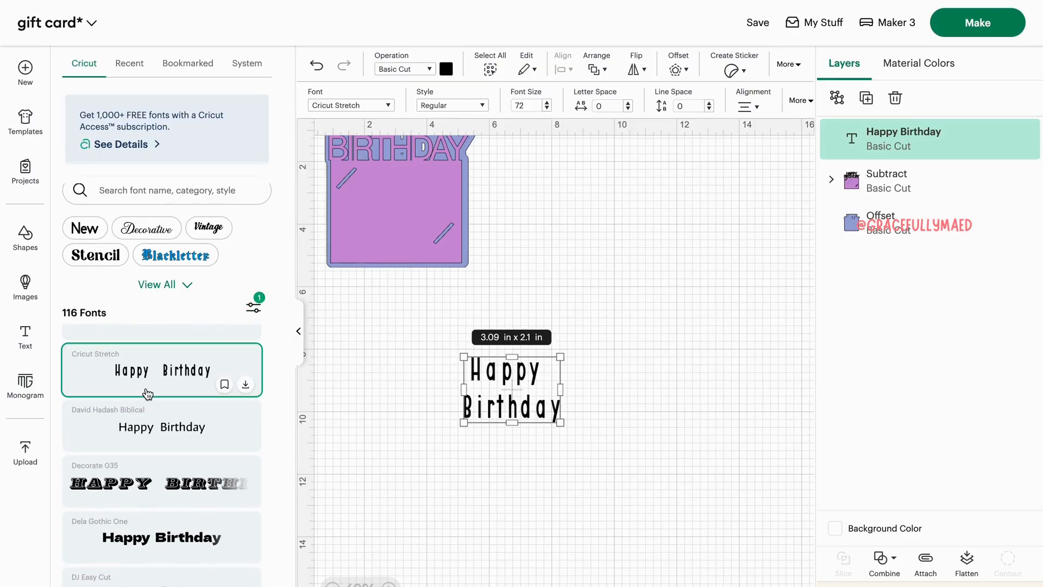
pyautogui.scroll(-2, 146, 402)
pyautogui.click(149, 422)
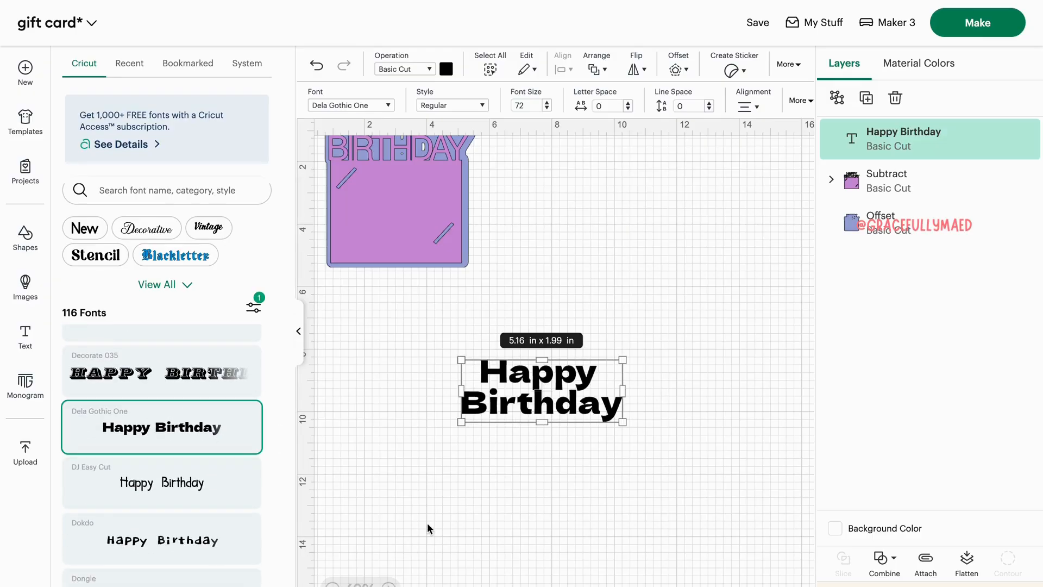
pyautogui.click(405, 468)
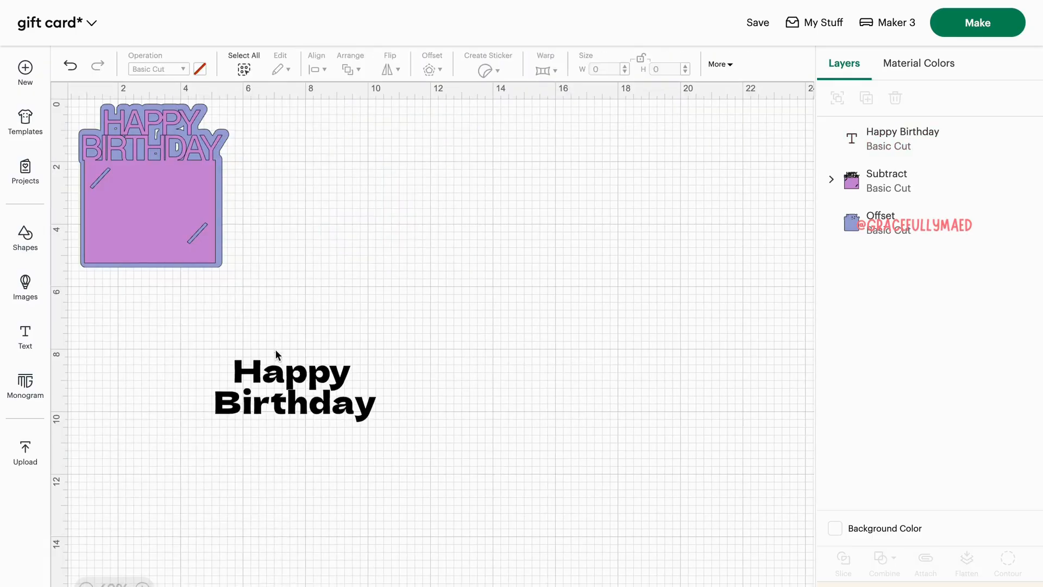
# - Enlarge the Happy Birthday text proportionally to about 6.23 in wide by 2.4 in high
pyautogui.click(282, 391)
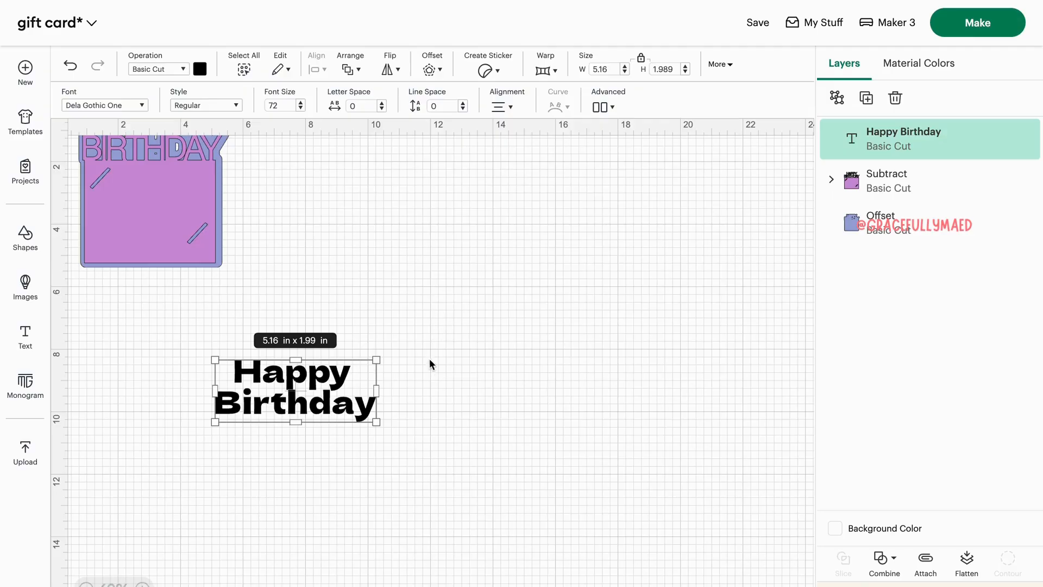
pyautogui.moveTo(375, 422); pyautogui.dragTo(408, 434)
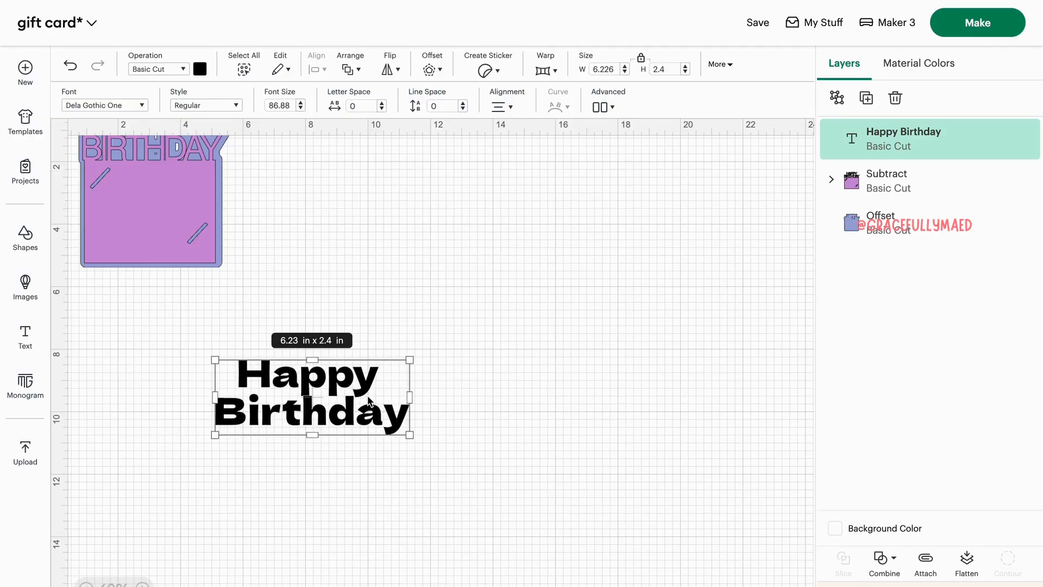
pyautogui.click(608, 108)
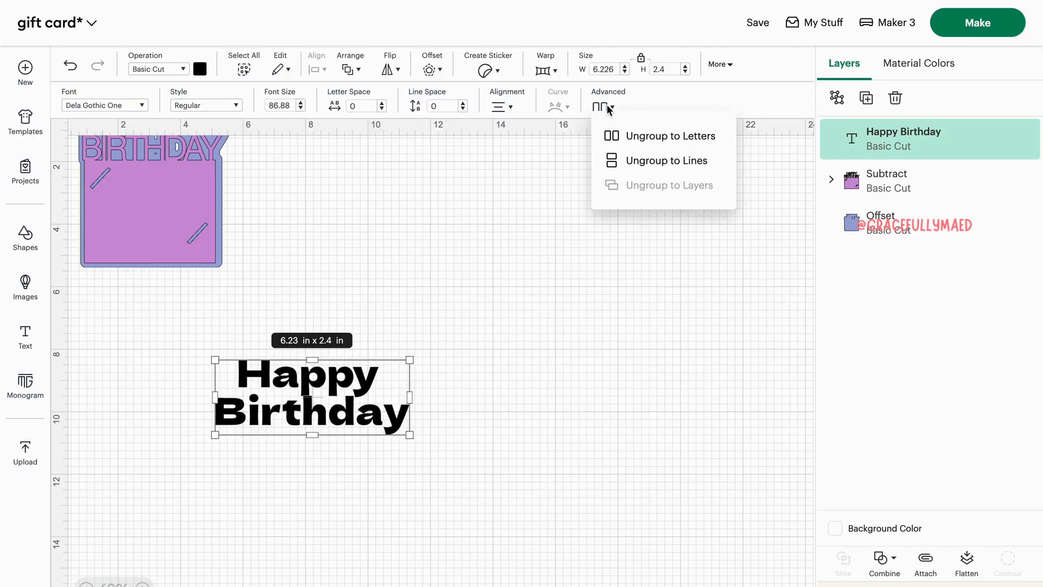
# - Rewrite the text in capitals as "HAPPY BIRTHDAY", with each word on its own line
pyautogui.doubleClick(365, 387)
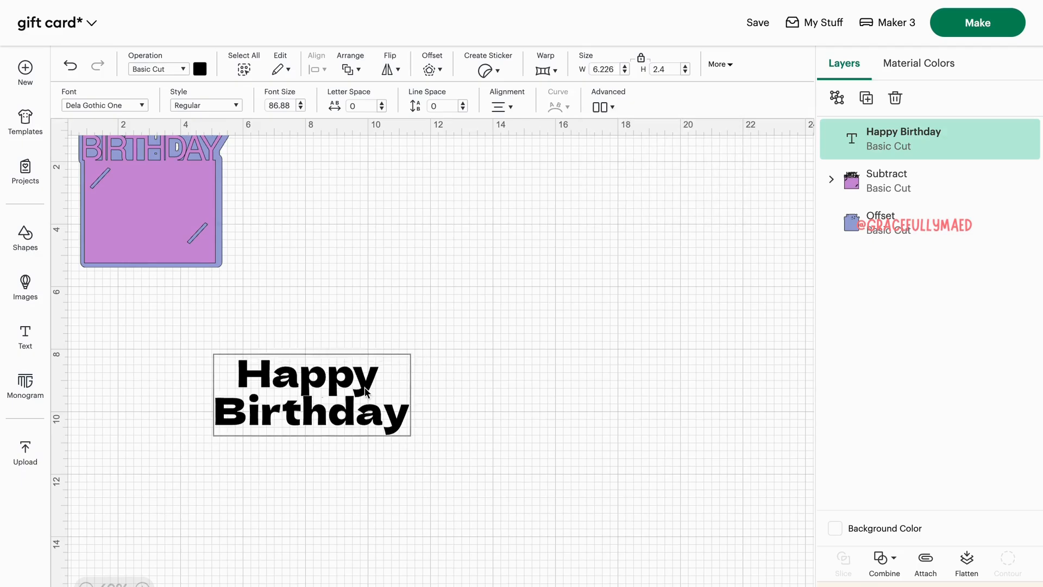
pyautogui.write('HAPPY')
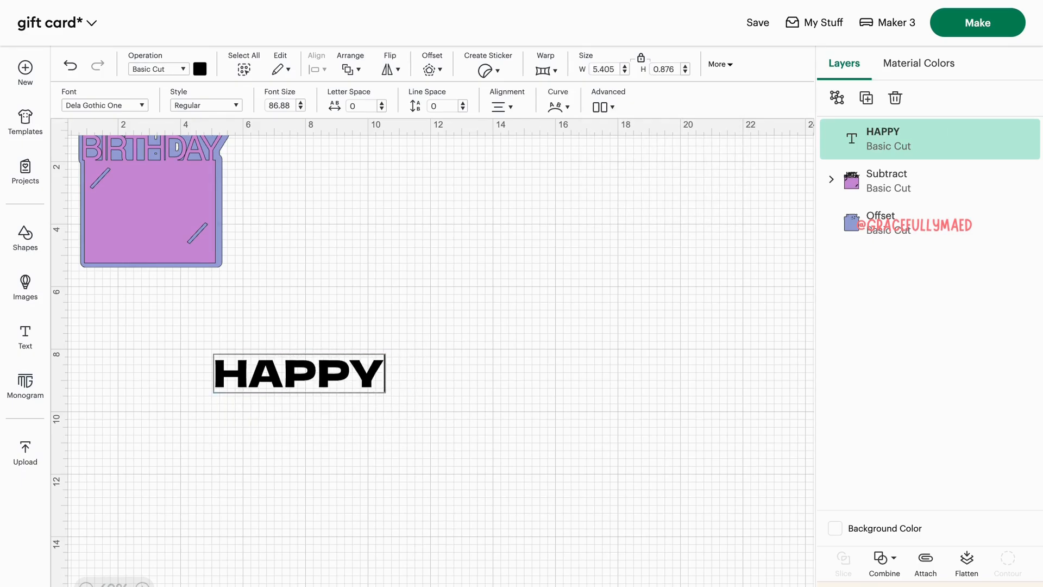
pyautogui.press('Return')
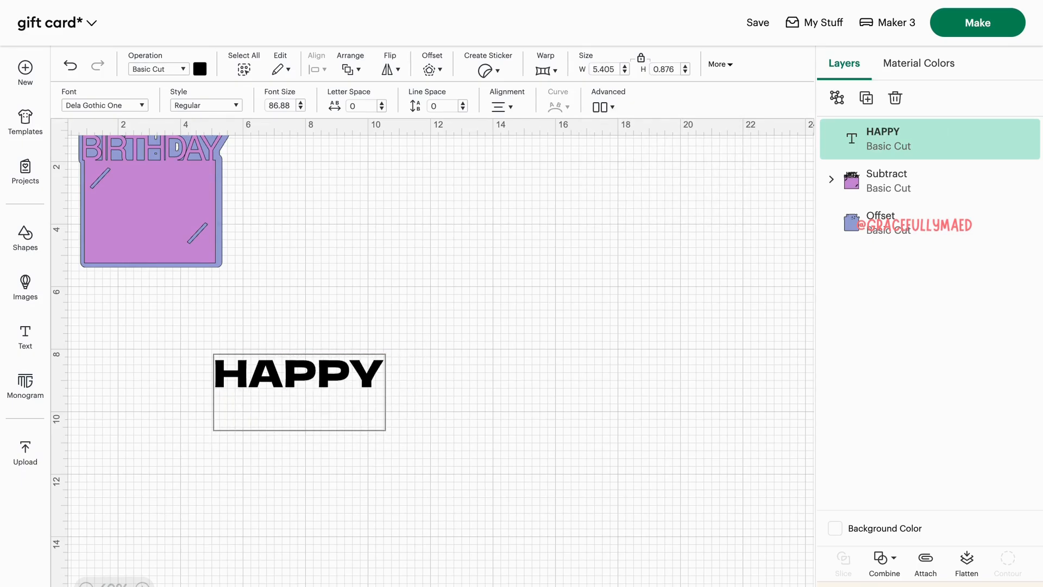
pyautogui.write('BIRTH')
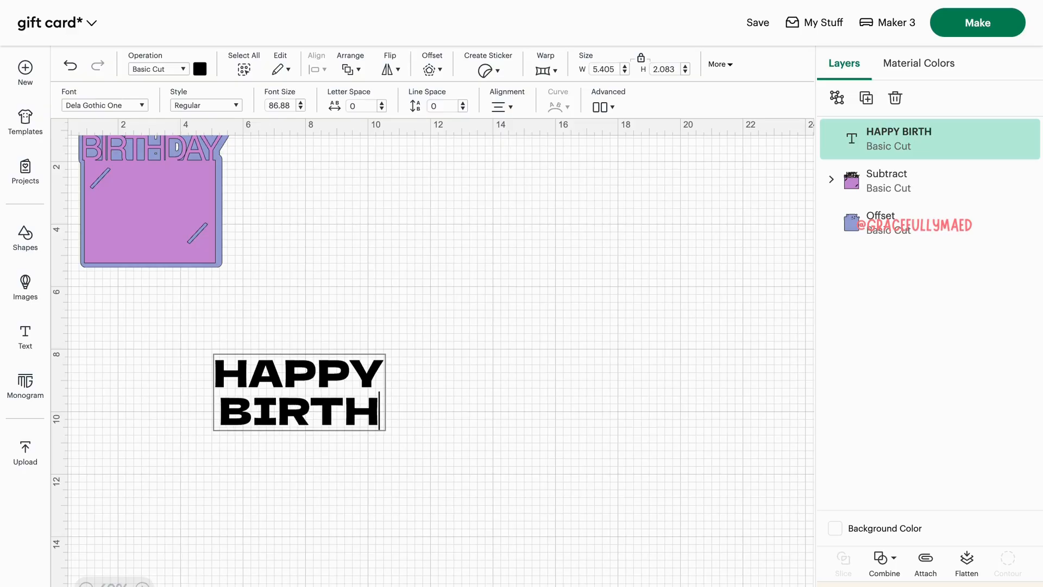
pyautogui.write('DAY')
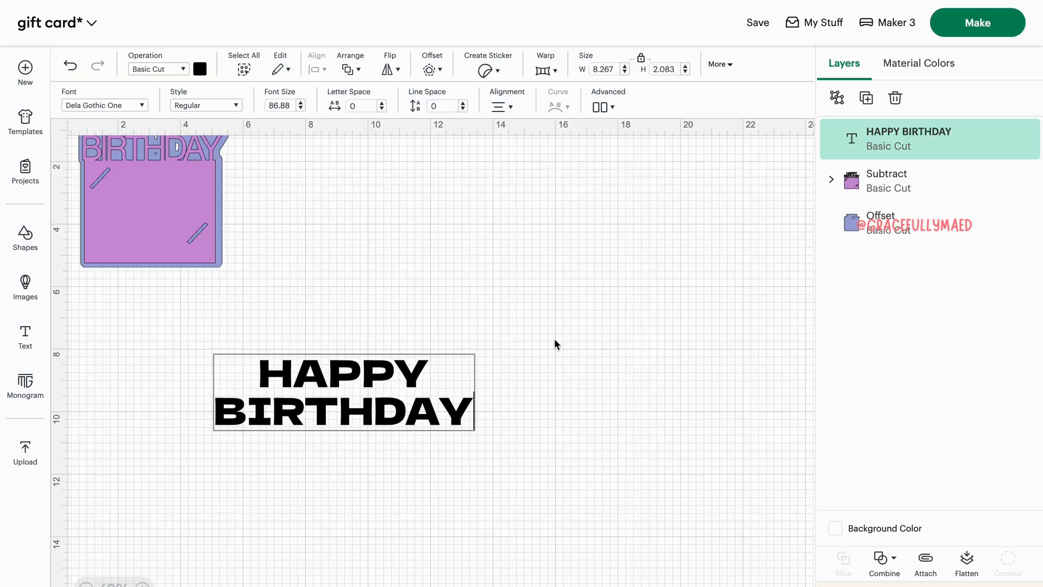
pyautogui.click(505, 397)
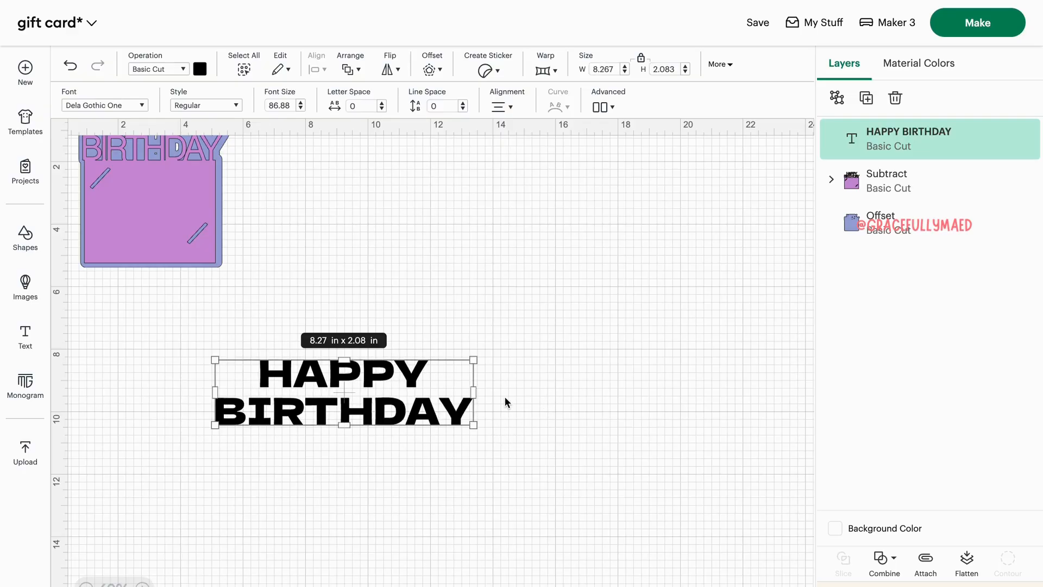
# - Shift the purple card layer down over its blue offset, and ungroup the new HAPPY BIRTHDAY text to lines
pyautogui.moveTo(172, 194); pyautogui.dragTo(171, 223)
pyautogui.click(355, 369)
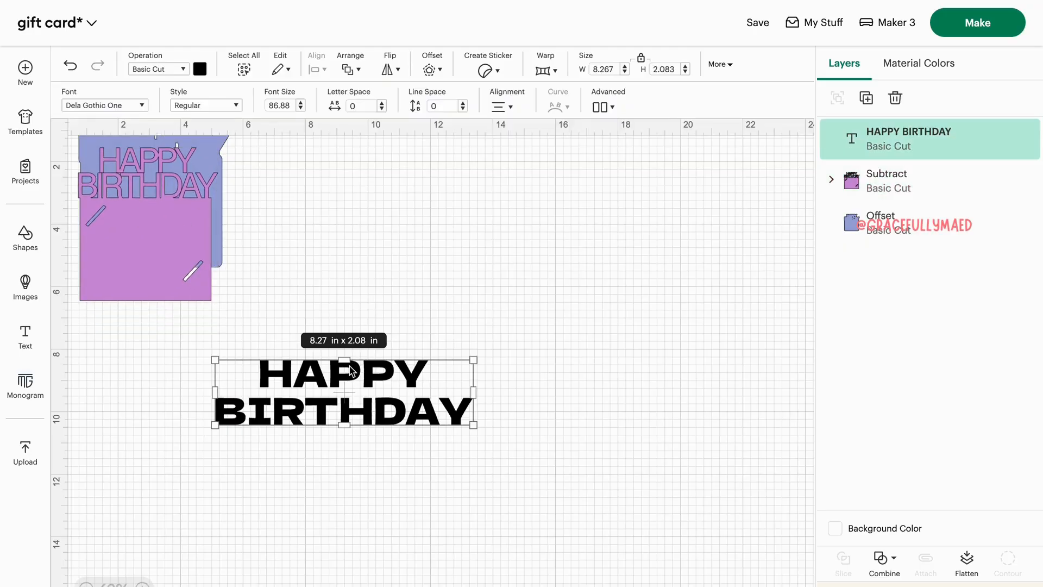
pyautogui.click(604, 106)
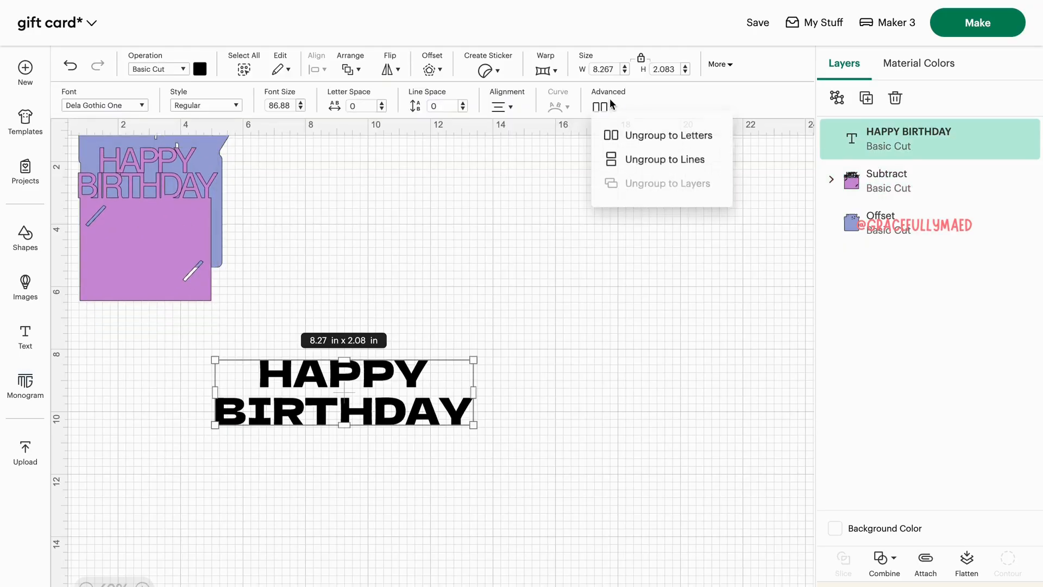
pyautogui.click(640, 159)
pyautogui.click(640, 414)
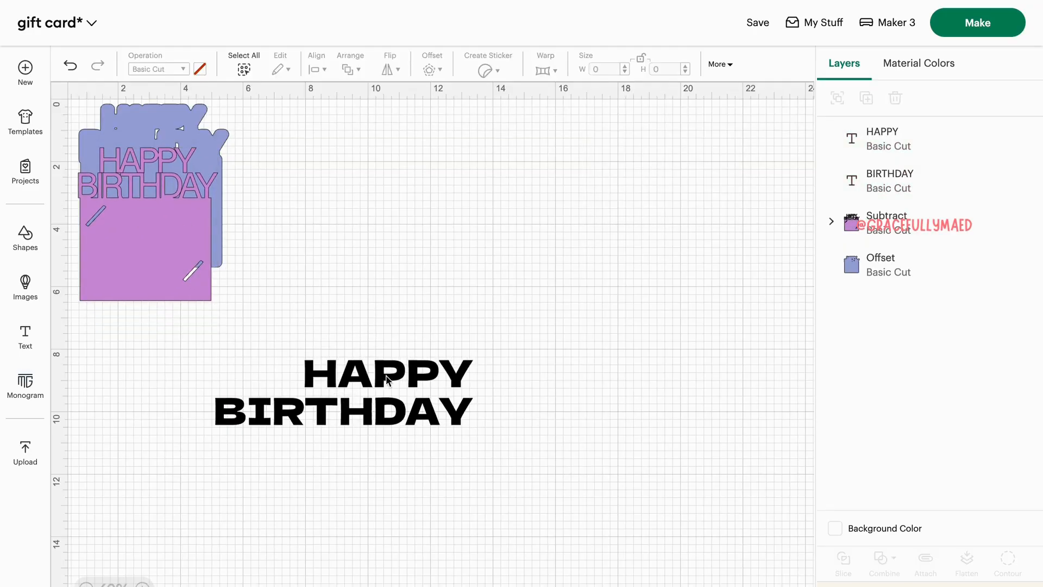
# - Center the word HAPPY above BIRTHDAY and lower it until its letters slightly overlap the word below
pyautogui.moveTo(386, 376); pyautogui.dragTo(341, 376)
pyautogui.click(142, 585)
pyautogui.click(142, 586)
pyautogui.click(148, 585)
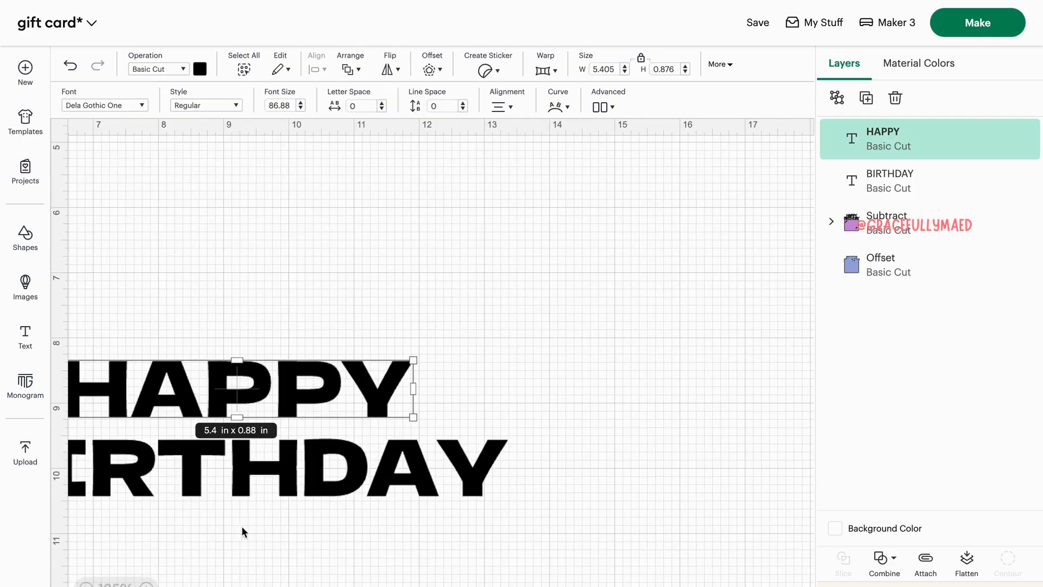
pyautogui.hscroll(-3, 249, 526)
pyautogui.moveTo(396, 413); pyautogui.dragTo(426, 427)
pyautogui.click(388, 509)
pyautogui.click(399, 481)
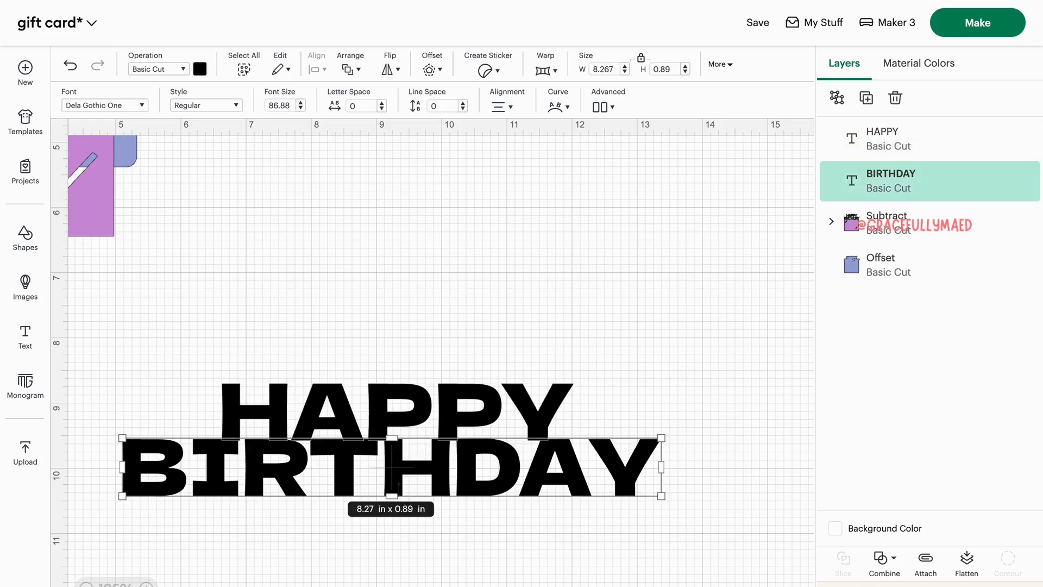
# - Attach the HAPPY and BIRTHDAY lines to each other and move the attached text up about one inch
pyautogui.moveTo(136, 293); pyautogui.dragTo(609, 565)
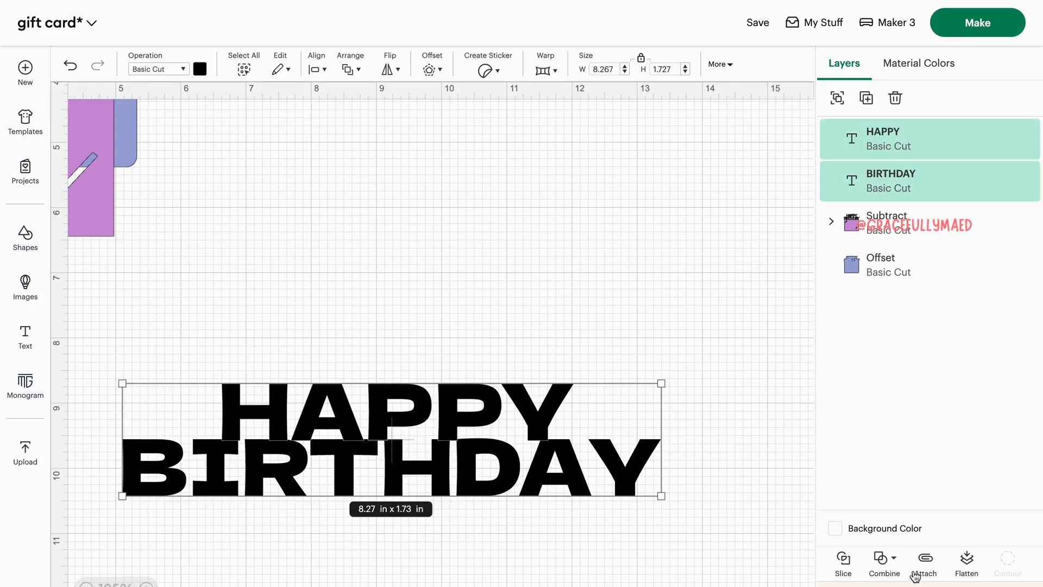
pyautogui.click(885, 567)
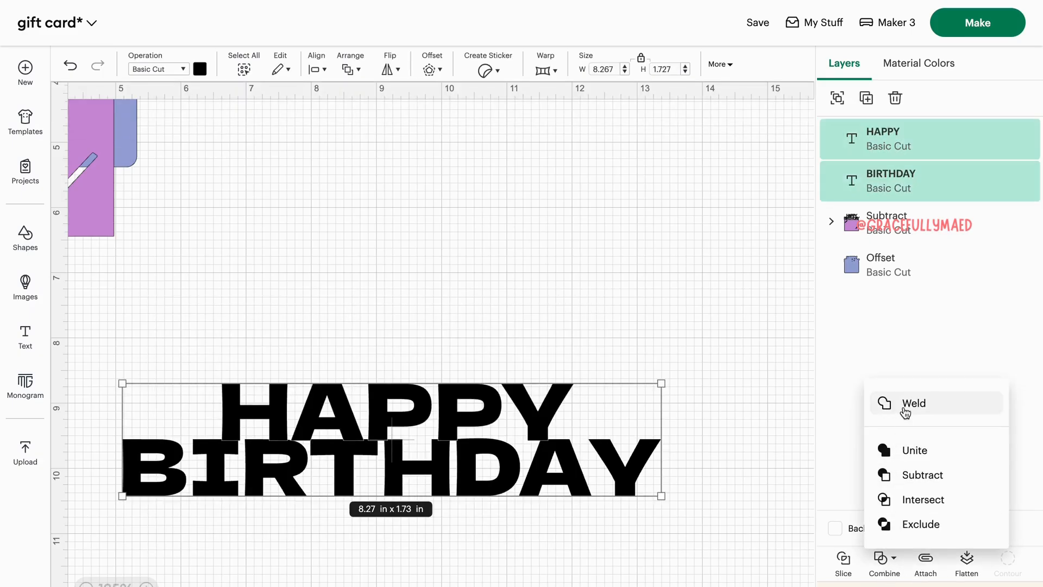
pyautogui.click(926, 565)
pyautogui.moveTo(577, 462); pyautogui.dragTo(577, 391)
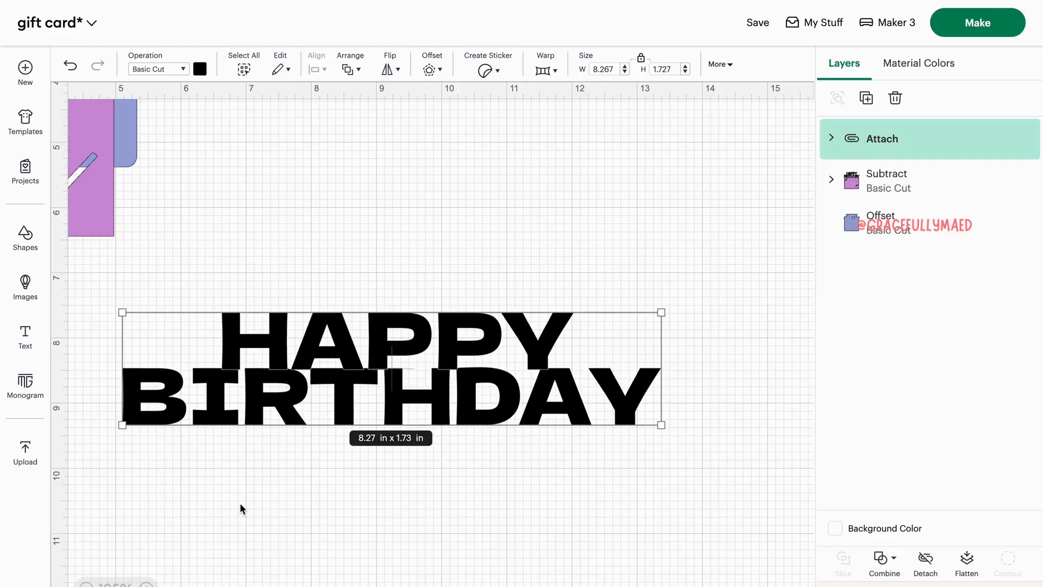
# - Insert a basic square shape from the free shapes onto the canvas
pyautogui.click(85, 585)
pyautogui.click(86, 585)
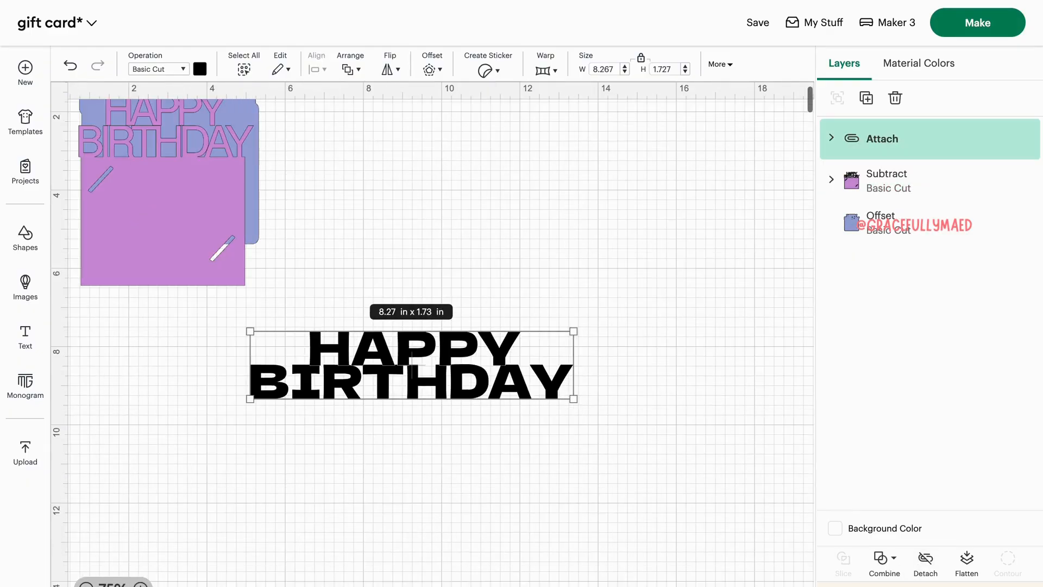
pyautogui.click(85, 585)
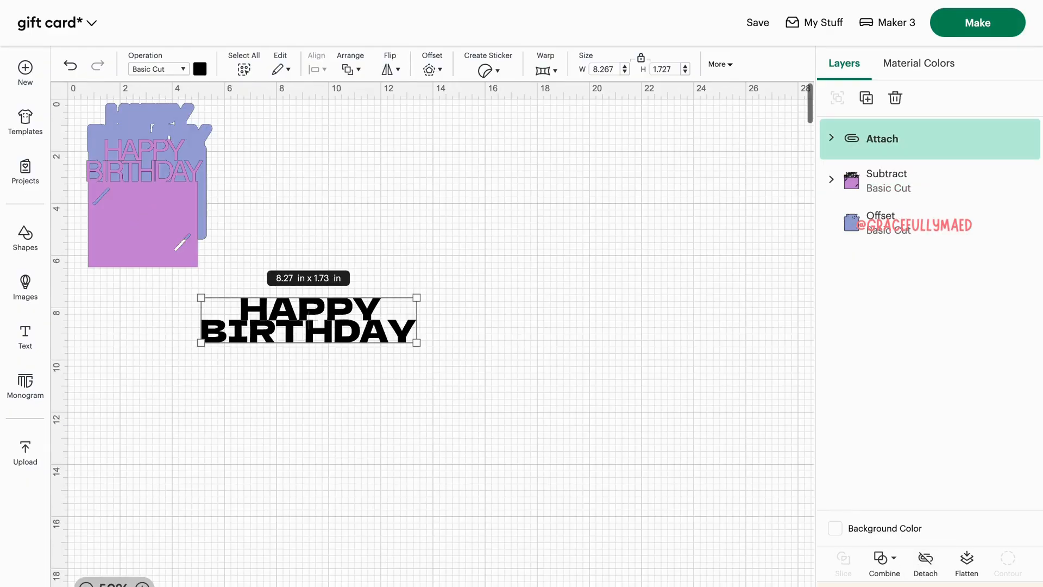
pyautogui.click(26, 239)
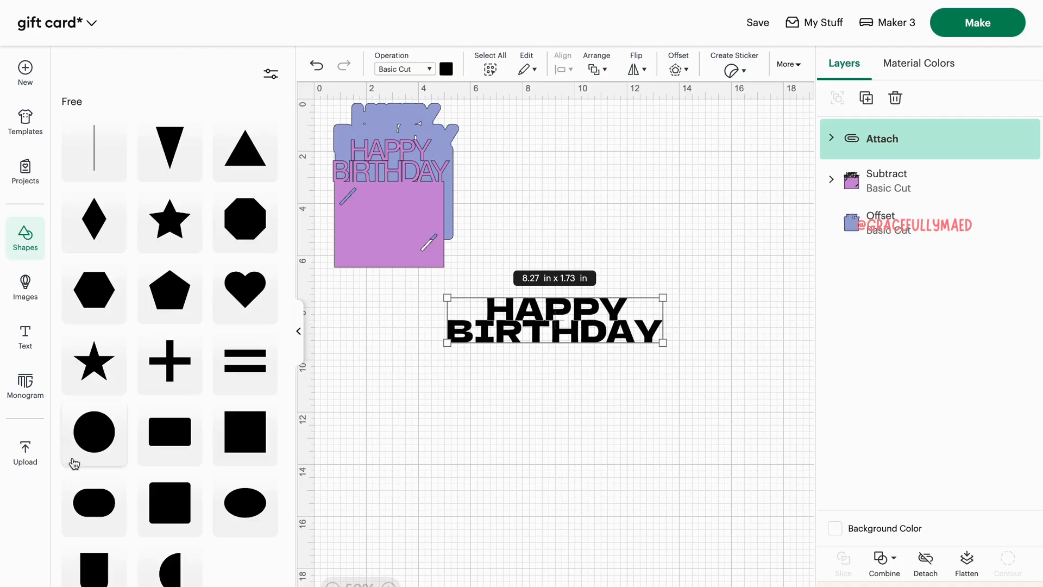
pyautogui.click(245, 432)
pyautogui.click(300, 333)
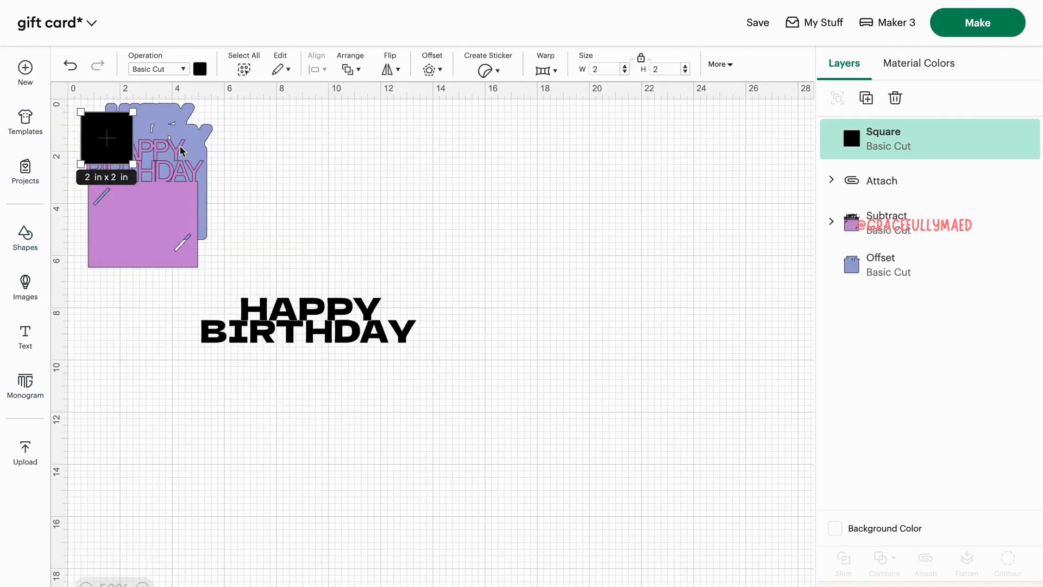
# - Move the new square below the HAPPY BIRTHDAY text and color it light yellow
pyautogui.moveTo(91, 158); pyautogui.dragTo(266, 450)
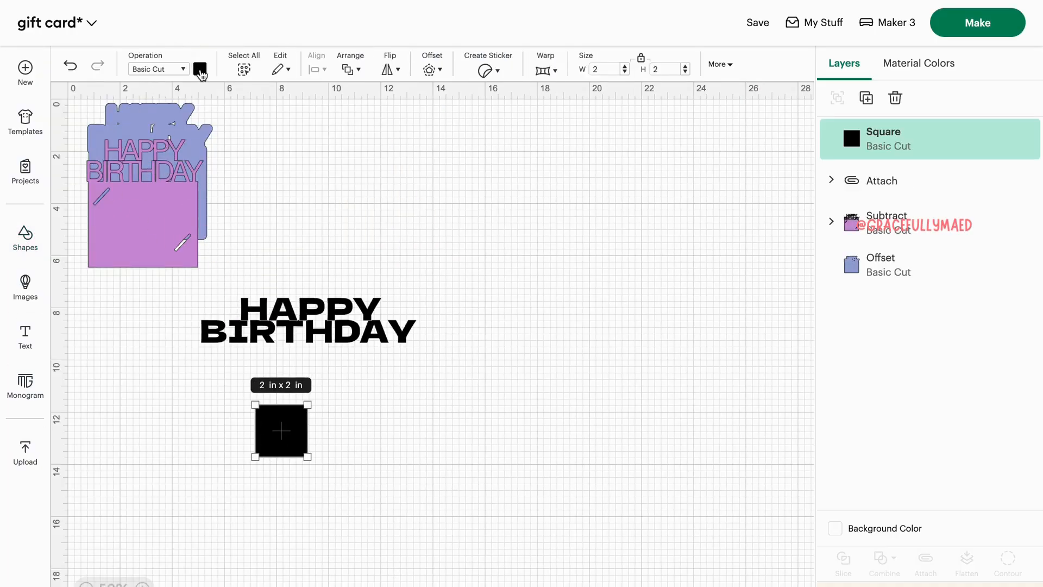
pyautogui.click(201, 69)
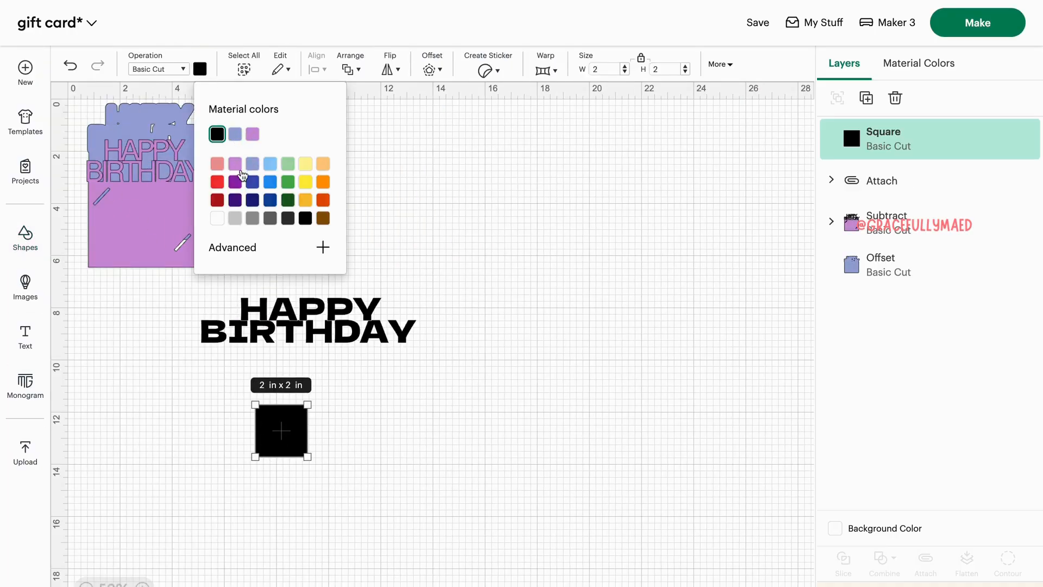
pyautogui.click(309, 189)
pyautogui.click(406, 421)
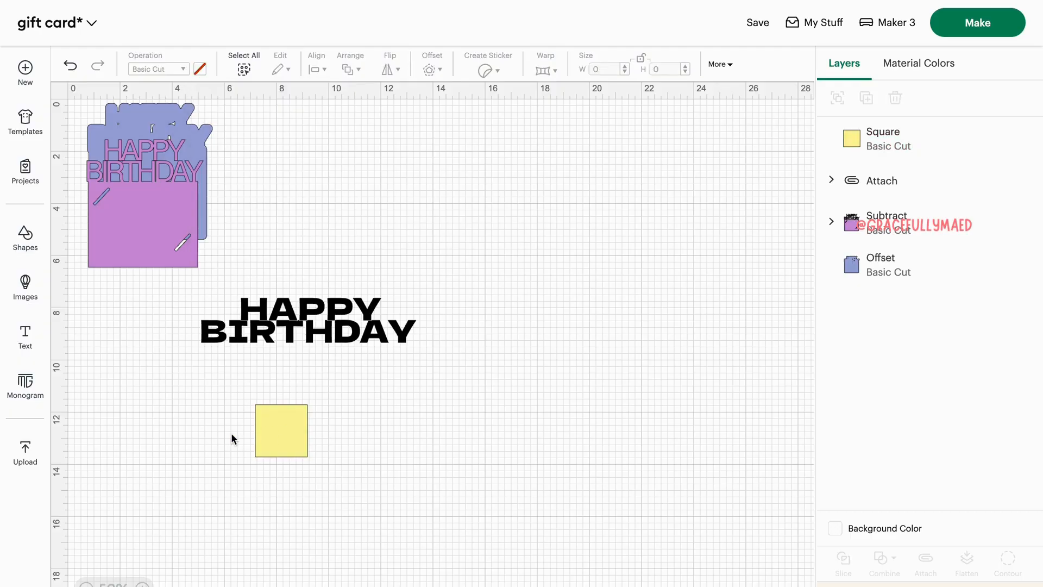
# - Enlarge the yellow square to about 9.42 by 9.42 in and rest the HAPPY BIRTHDAY text on its upper edge, aligned at the left
pyautogui.click(292, 435)
pyautogui.moveTo(307, 456); pyautogui.dragTo(414, 516)
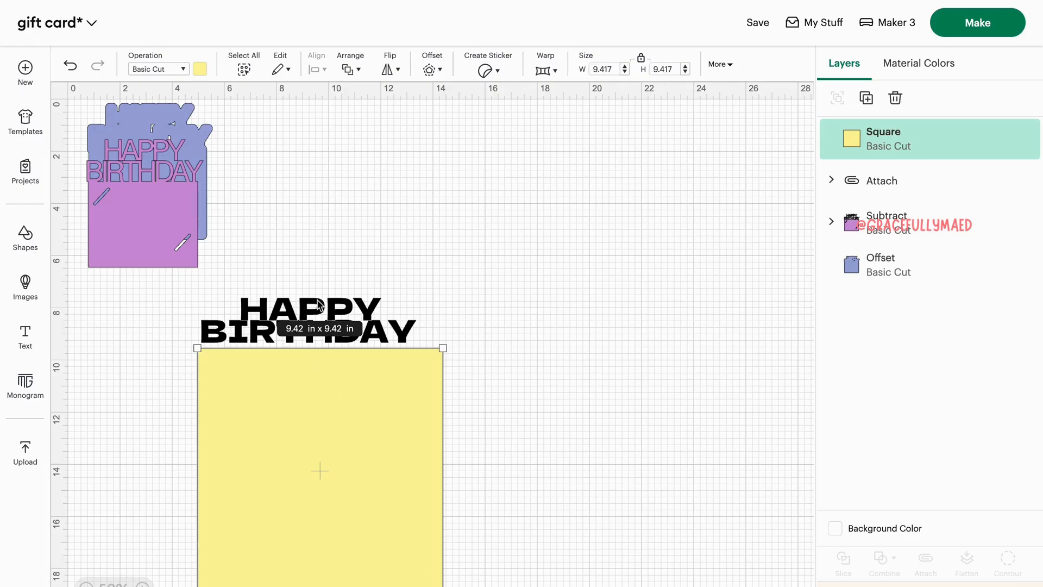
pyautogui.moveTo(323, 322); pyautogui.dragTo(319, 323)
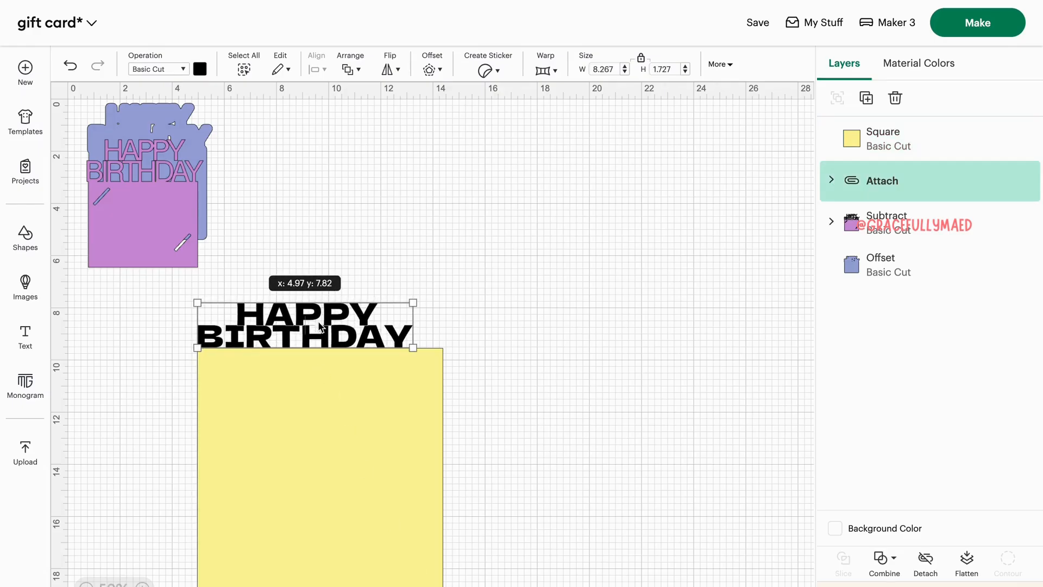
# - Scale the attached HAPPY BIRTHDAY text to about 9.83 by 2.05 in so it spans slightly more than the yellow square's width
pyautogui.doubleClick(387, 337)
pyautogui.click(545, 284)
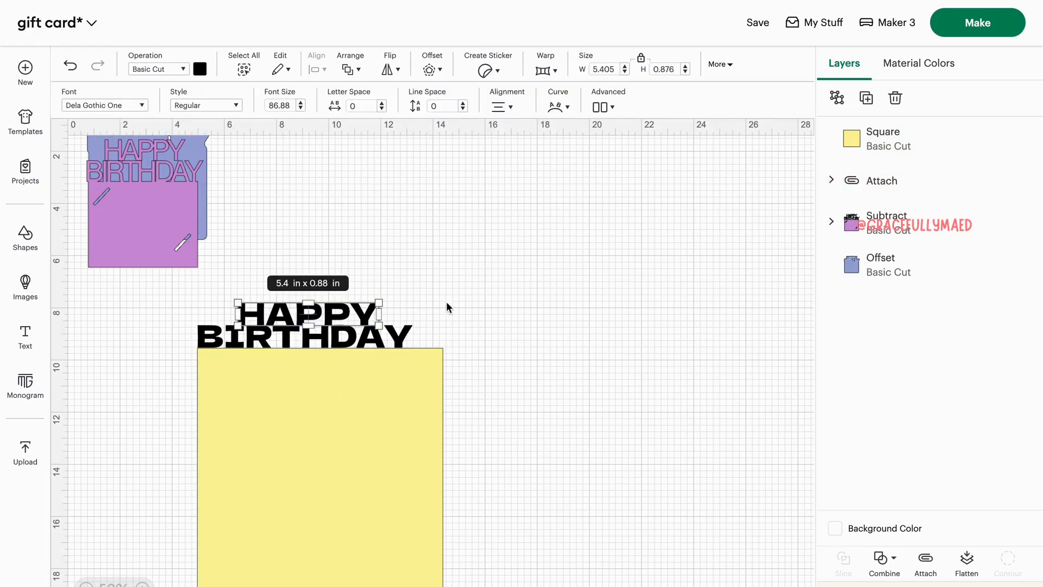
pyautogui.click(487, 297)
pyautogui.click(232, 310)
pyautogui.moveTo(381, 332); pyautogui.dragTo(404, 340)
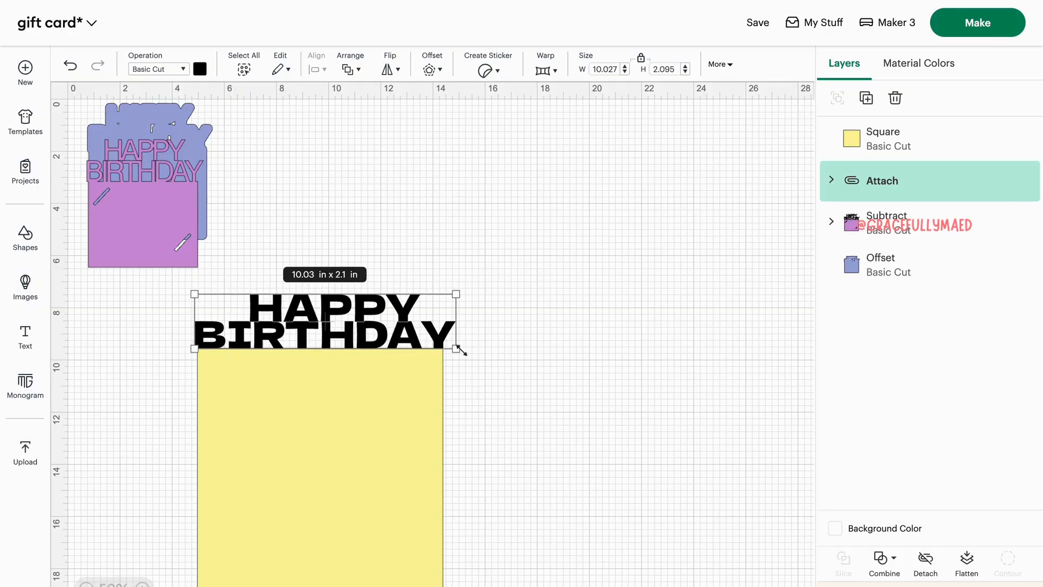
pyautogui.moveTo(456, 349); pyautogui.dragTo(416, 338)
pyautogui.click(484, 422)
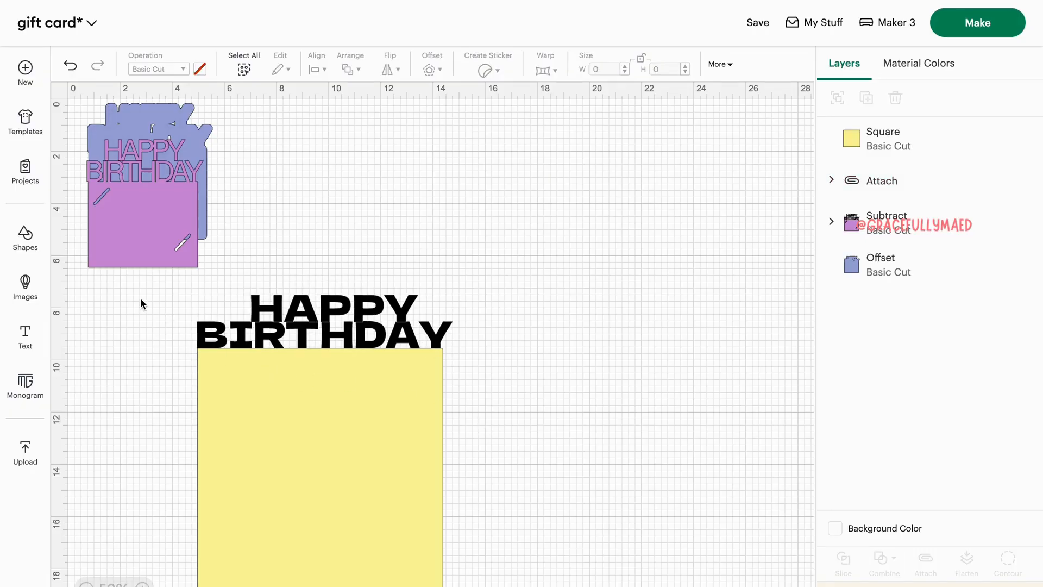
pyautogui.moveTo(276, 322); pyautogui.dragTo(276, 322)
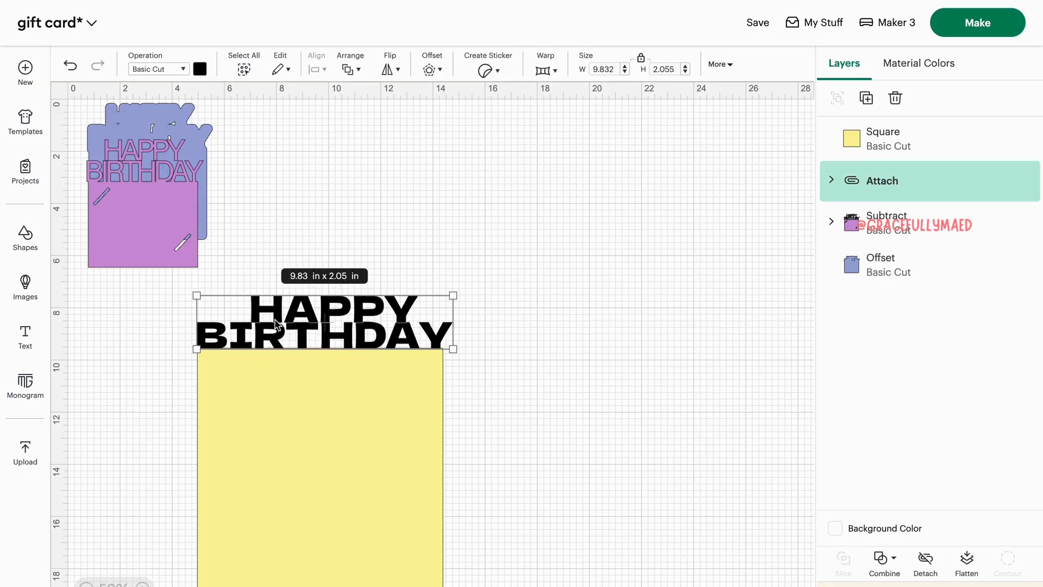
# - Weld the HAPPY BIRTHDAY text and the yellow square into one shape and color it medium gray
pyautogui.moveTo(110, 315); pyautogui.dragTo(473, 498)
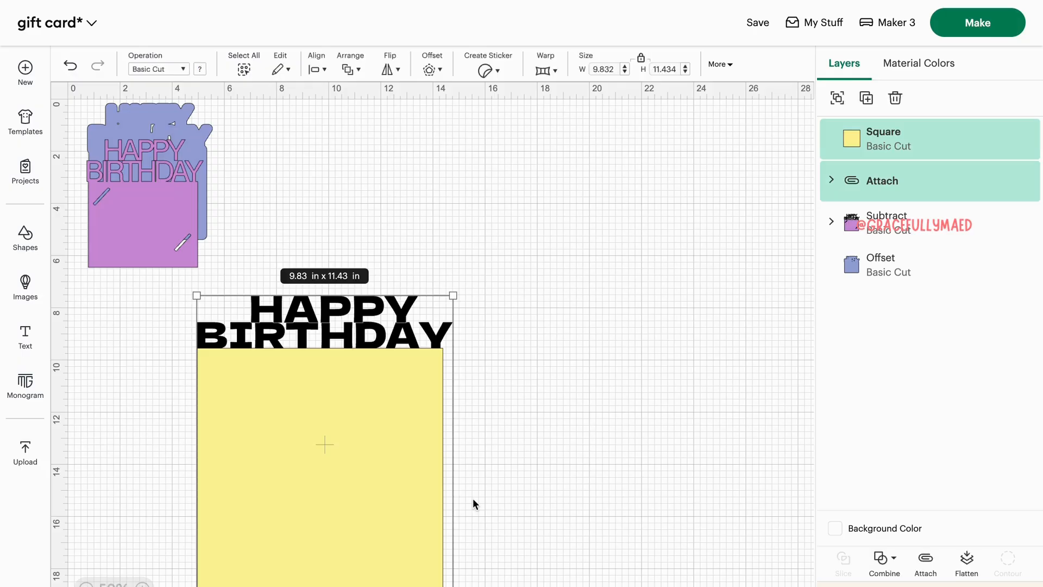
pyautogui.click(891, 565)
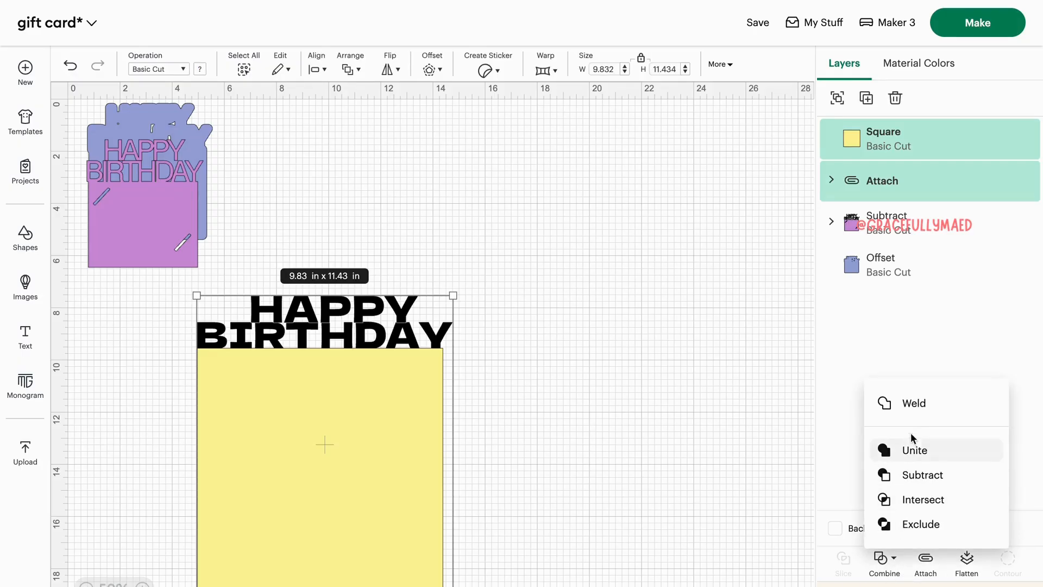
pyautogui.click(908, 405)
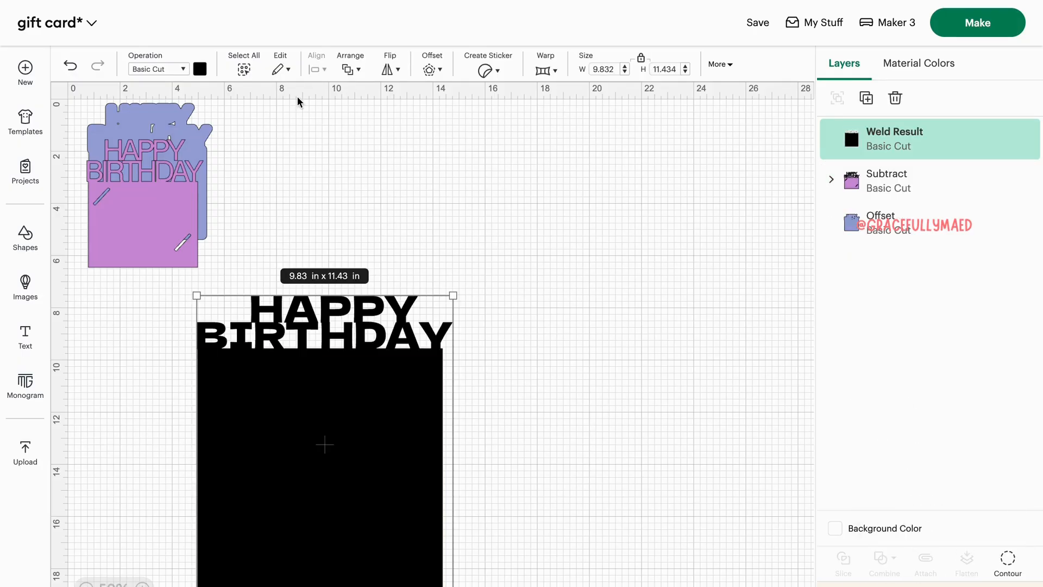
pyautogui.click(200, 69)
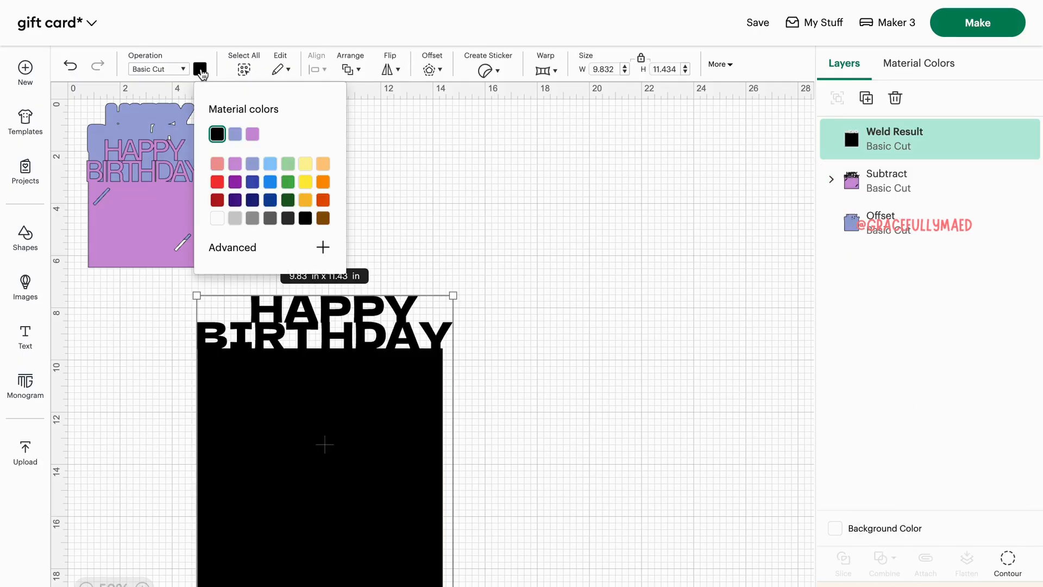
pyautogui.click(258, 219)
pyautogui.click(383, 279)
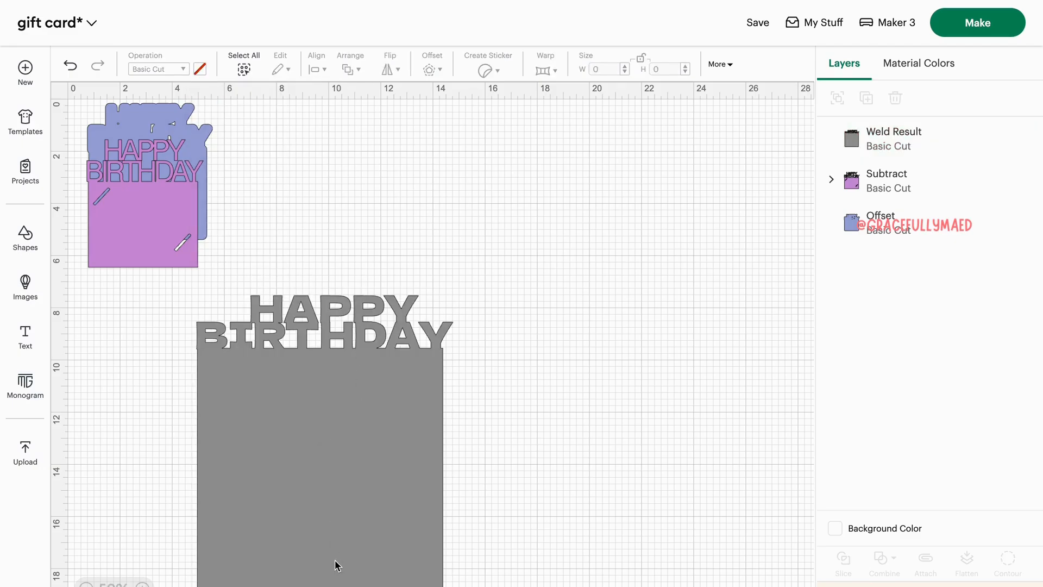
# - Create a 0.125 in rounded-corner offset of the gray card and move it to the empty canvas area right of the card
pyautogui.click(334, 491)
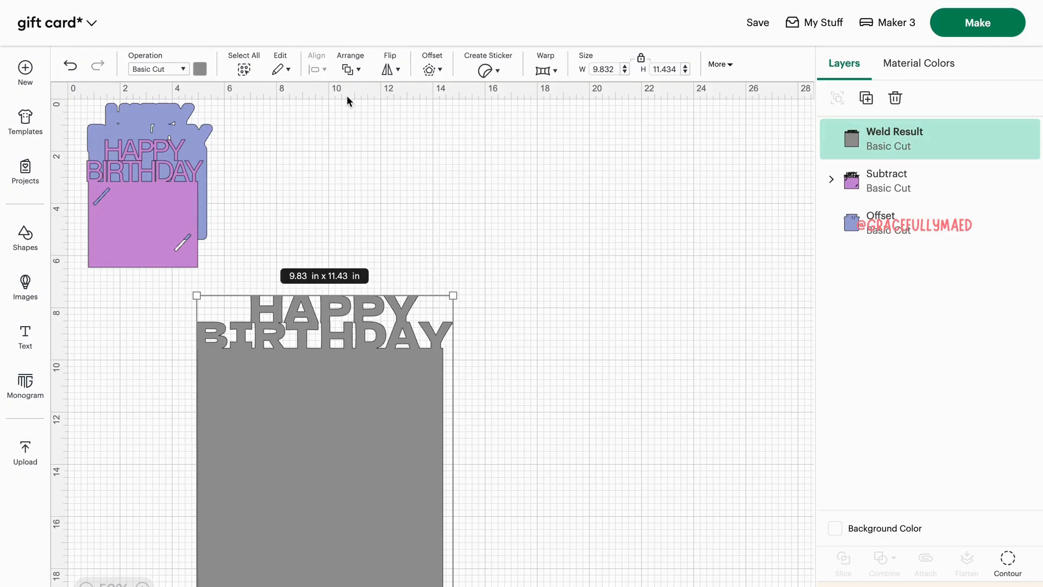
pyautogui.click(438, 71)
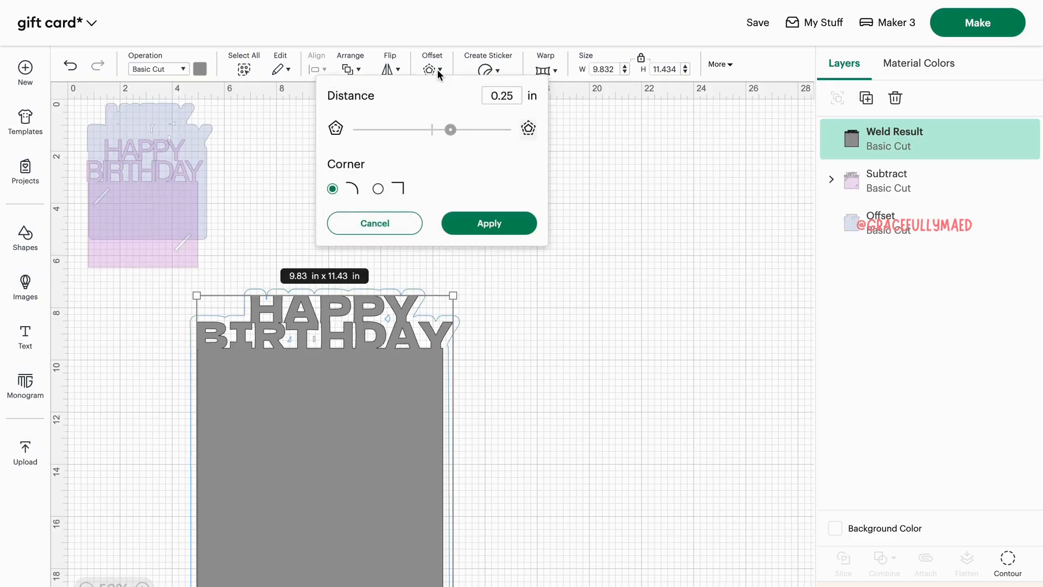
pyautogui.moveTo(450, 130); pyautogui.dragTo(443, 133)
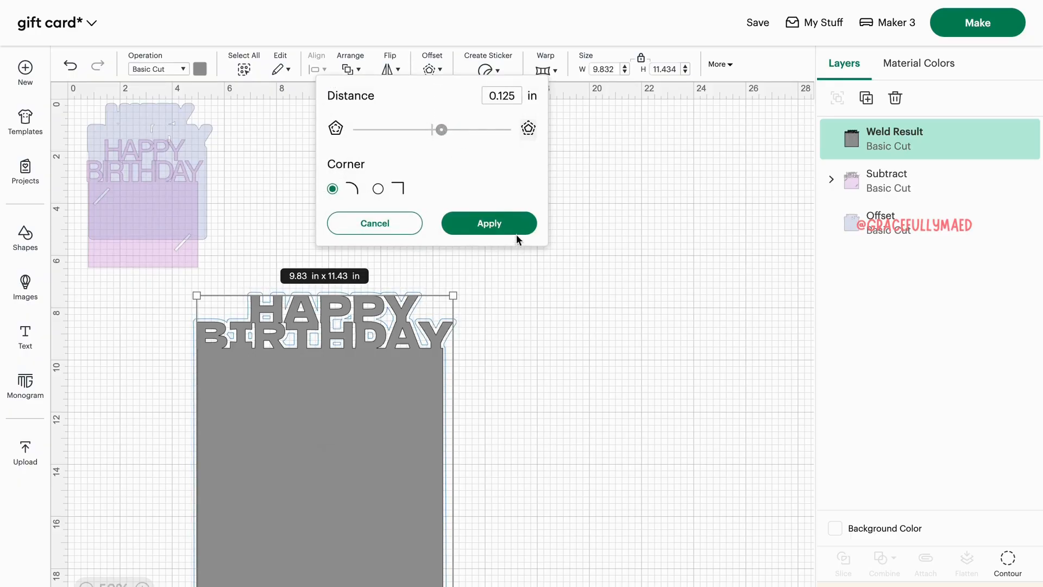
pyautogui.click(508, 223)
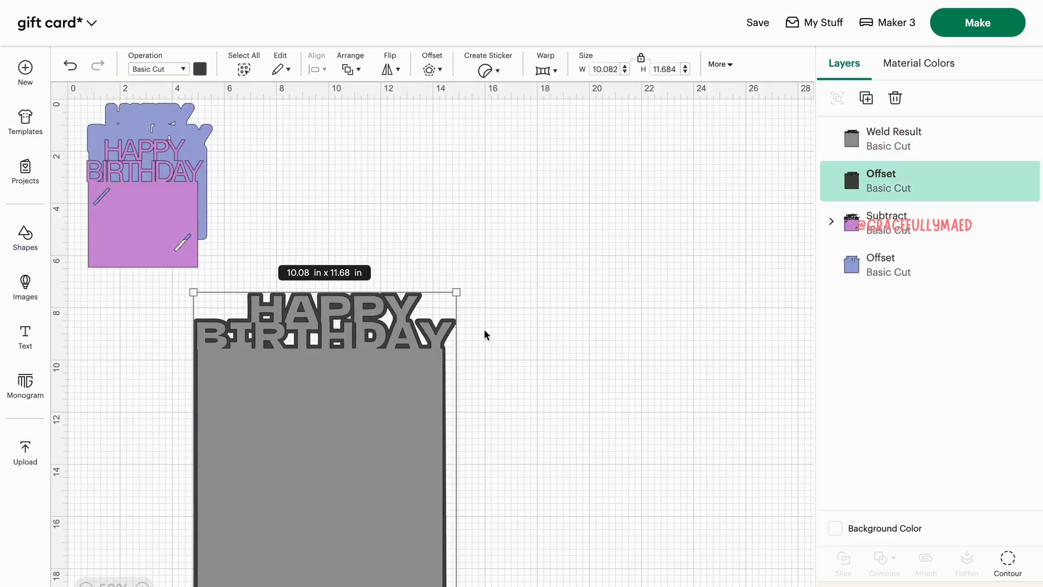
pyautogui.moveTo(371, 459); pyautogui.dragTo(297, 475)
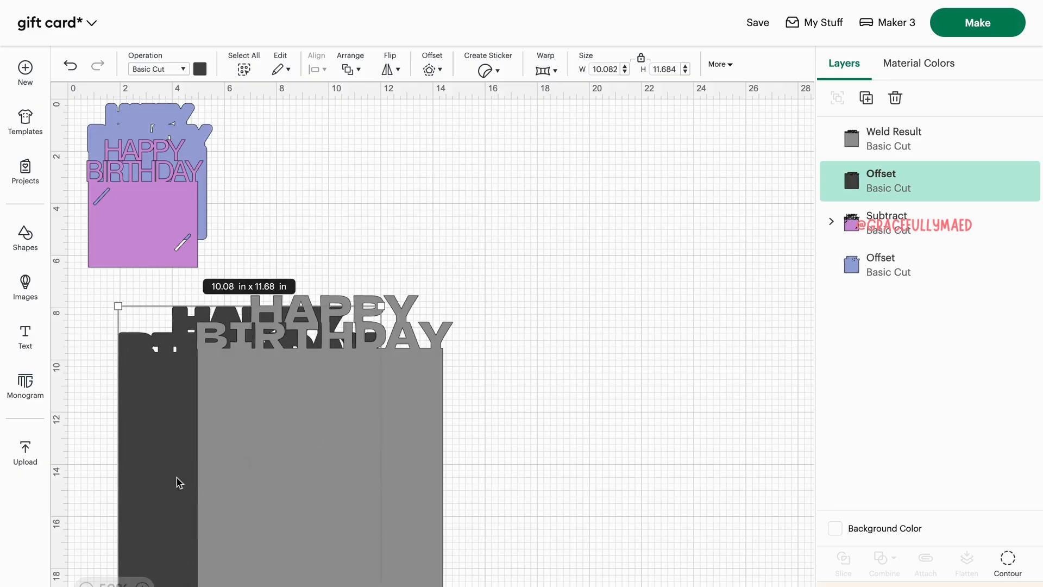
pyautogui.moveTo(180, 482); pyautogui.dragTo(559, 295)
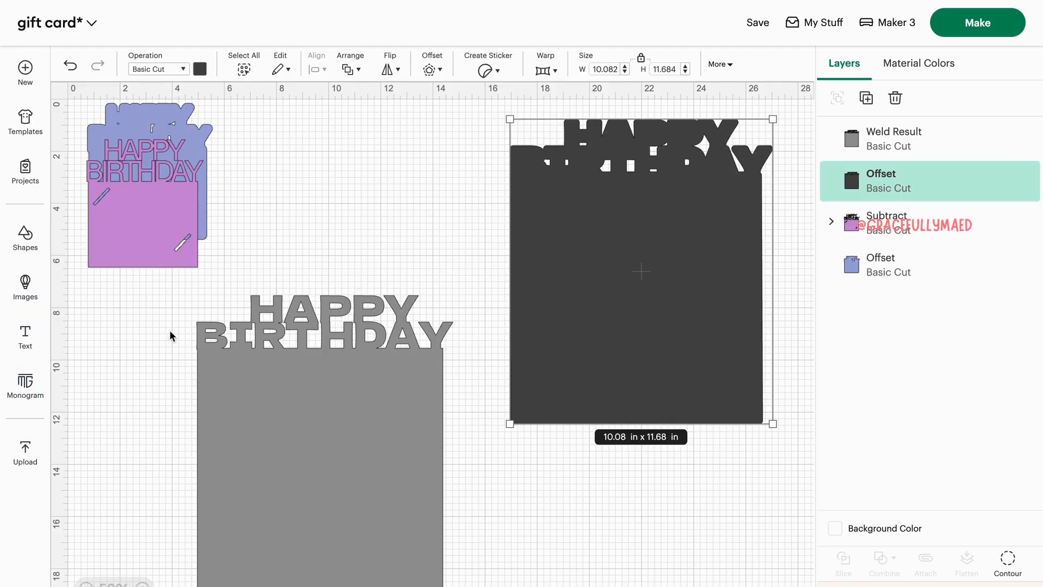
# - Insert another basic square, place it just left of the gray card and narrow it to a strip about 0.22 by 2 in
pyautogui.click(25, 239)
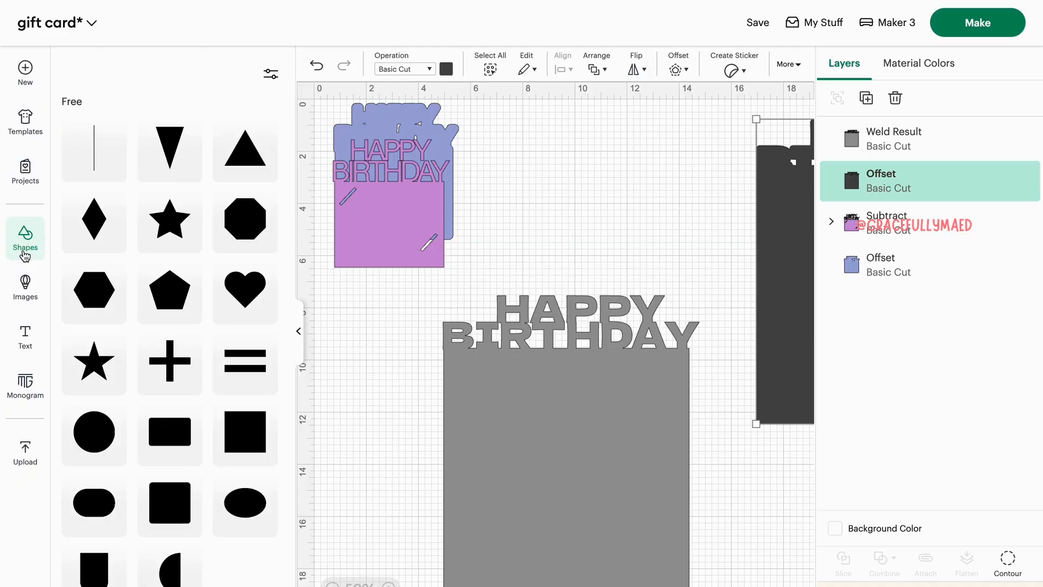
pyautogui.click(239, 432)
pyautogui.click(299, 332)
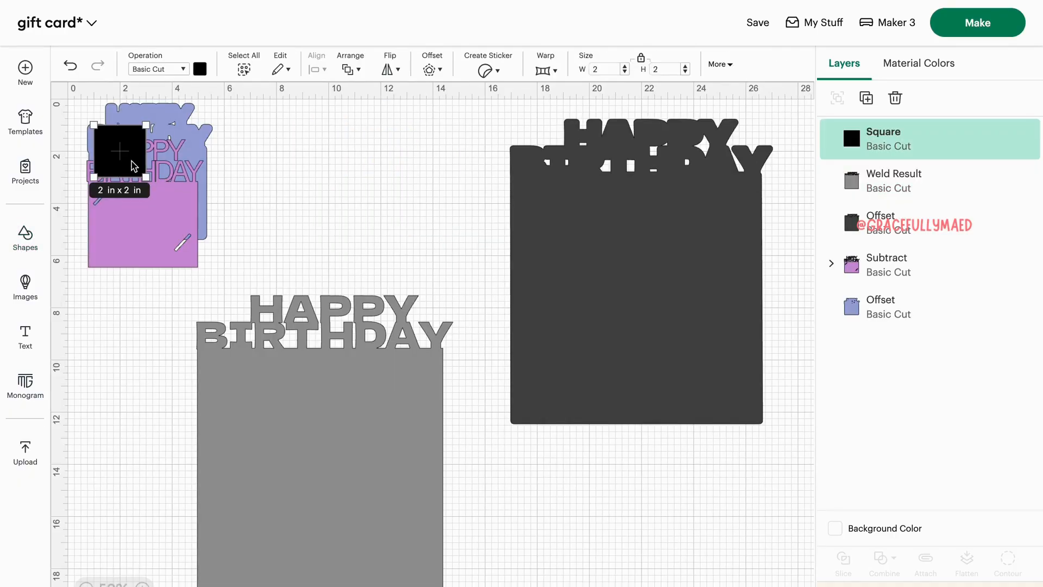
pyautogui.moveTo(134, 166); pyautogui.dragTo(185, 435)
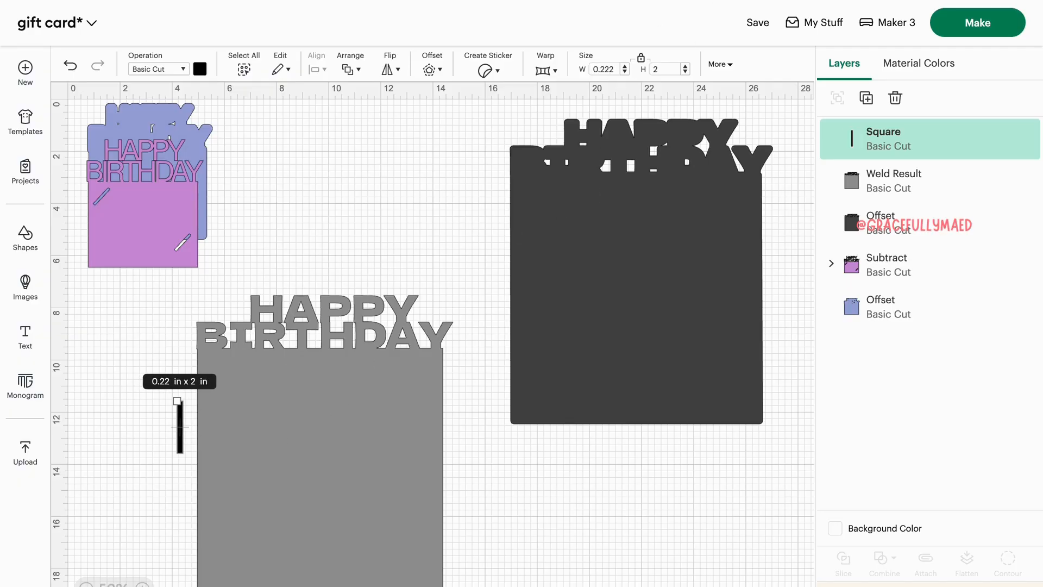
pyautogui.click(726, 66)
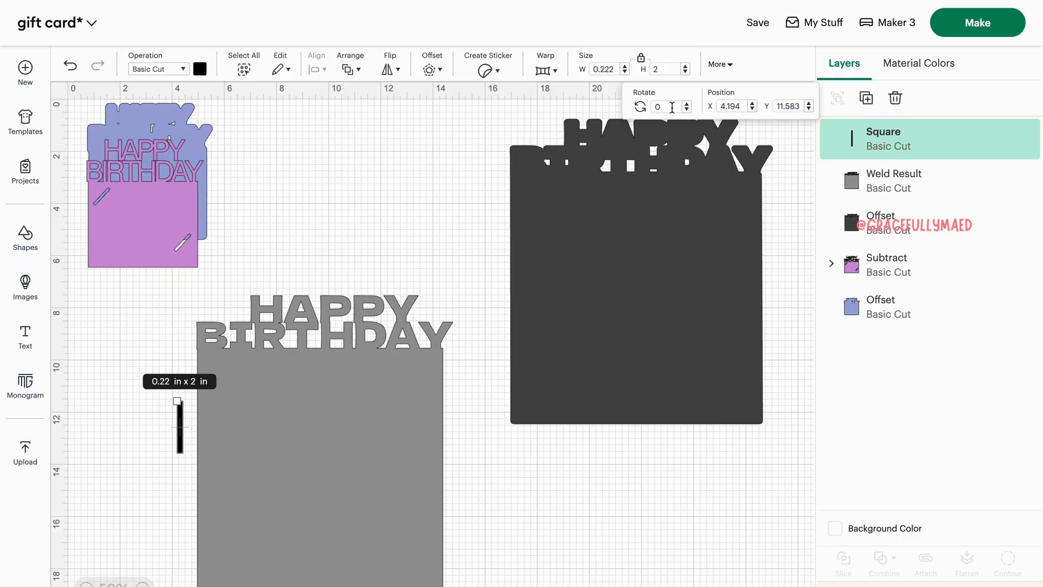
pyautogui.click(298, 449)
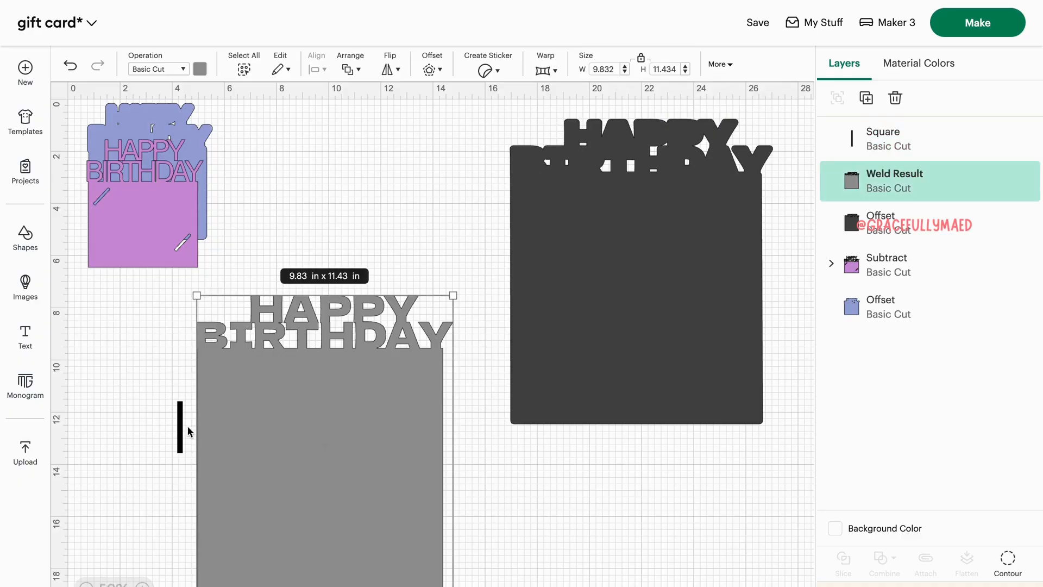
# - Duplicate the black strip and park both strips on the empty canvas below the dark offset shape
pyautogui.moveTo(182, 423); pyautogui.dragTo(216, 463)
pyautogui.hotkey('ctrl', 'c')
pyautogui.hotkey('ctrl', 'v')
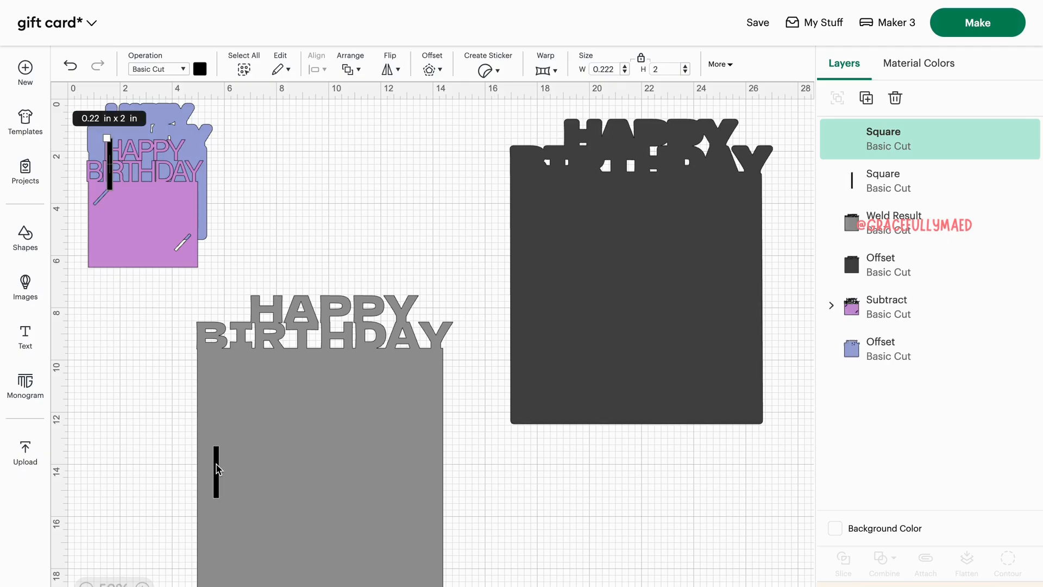
pyautogui.moveTo(110, 165); pyautogui.dragTo(544, 475)
pyautogui.moveTo(217, 482); pyautogui.dragTo(645, 517)
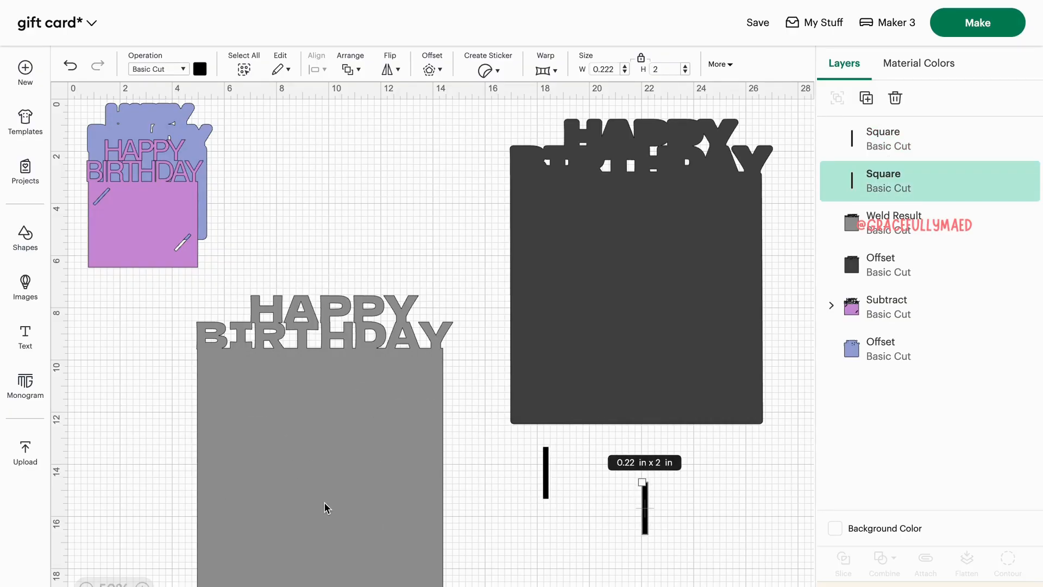
# - Move the gray card to about x -0.03, y 8.98 and place one black strip near each of its side edges
pyautogui.moveTo(326, 509); pyautogui.dragTo(196, 545)
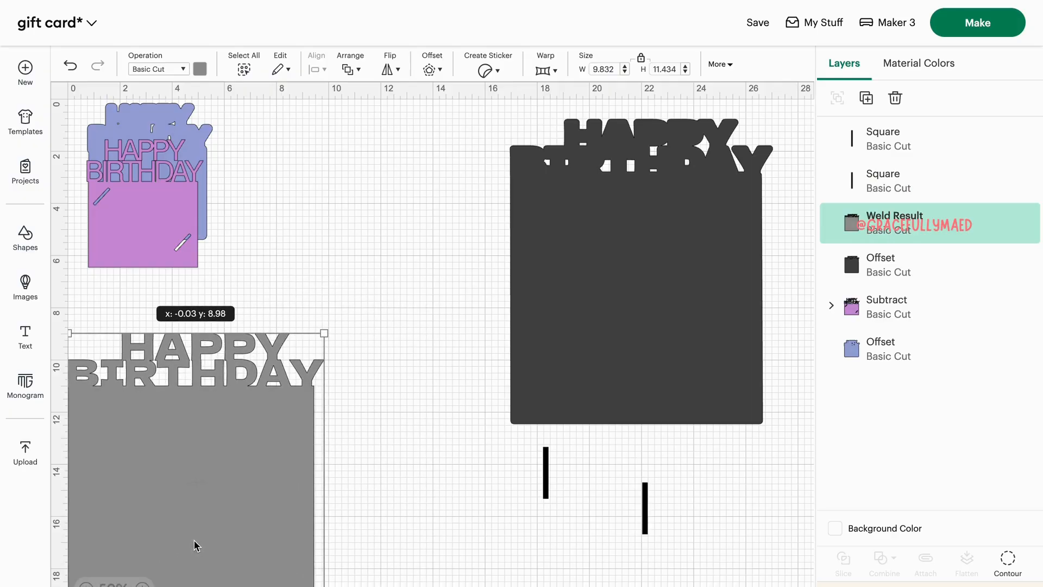
pyautogui.moveTo(547, 477); pyautogui.dragTo(76, 497)
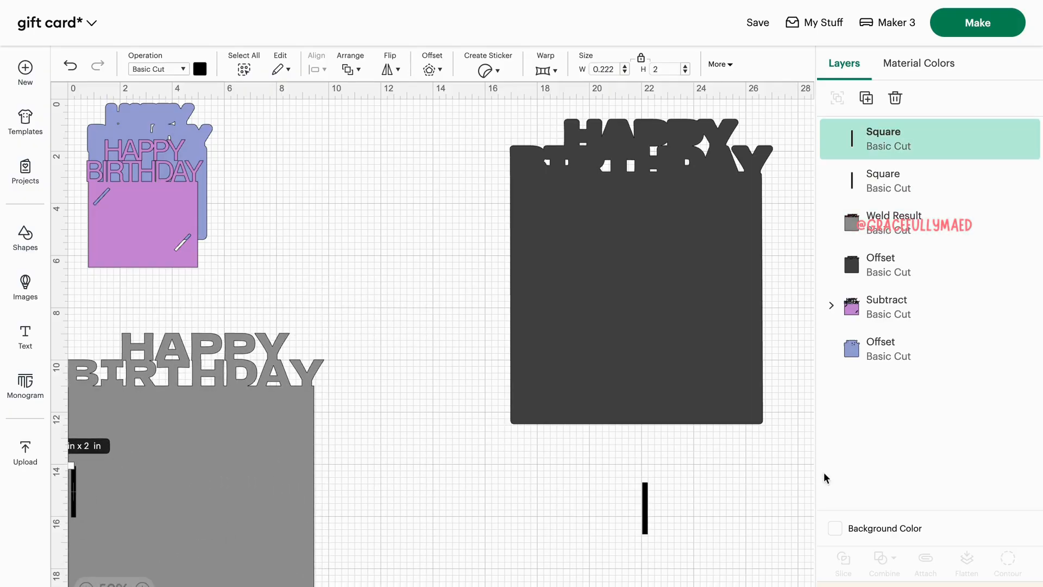
pyautogui.moveTo(648, 506); pyautogui.dragTo(304, 499)
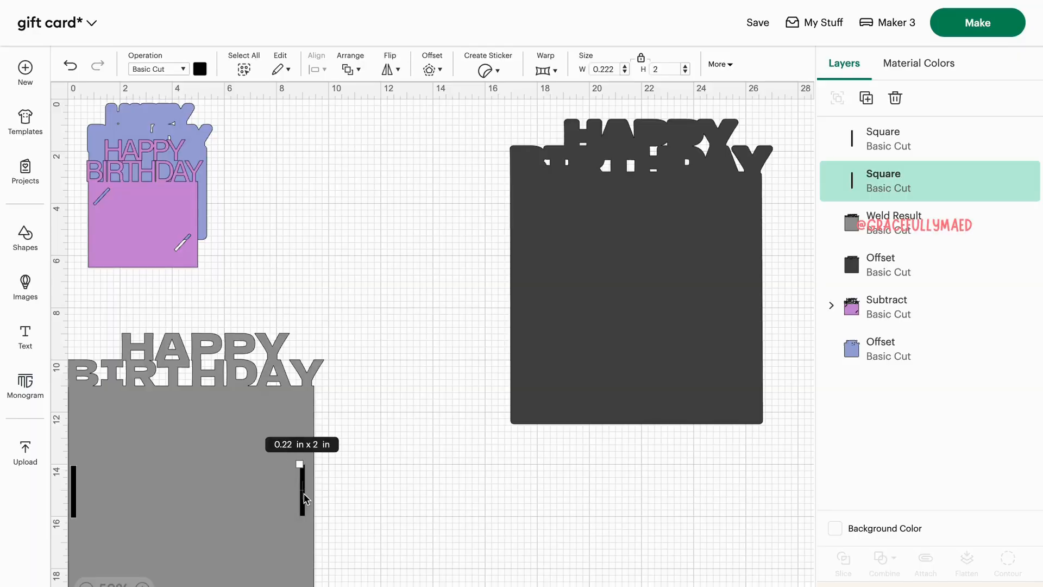
# - Fine-tune the two black strips on the gray card, lowering them slightly, leveling them and insetting them from the side edges
pyautogui.click(74, 494)
pyautogui.moveTo(74, 492); pyautogui.dragTo(75, 493)
pyautogui.scroll(-2, 388, 524)
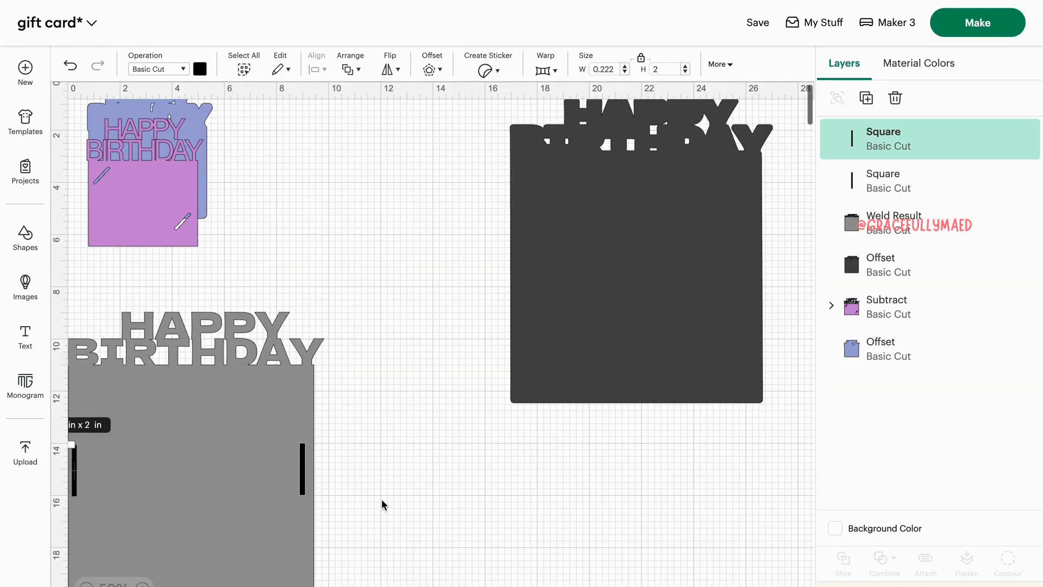
pyautogui.moveTo(303, 479); pyautogui.dragTo(303, 498)
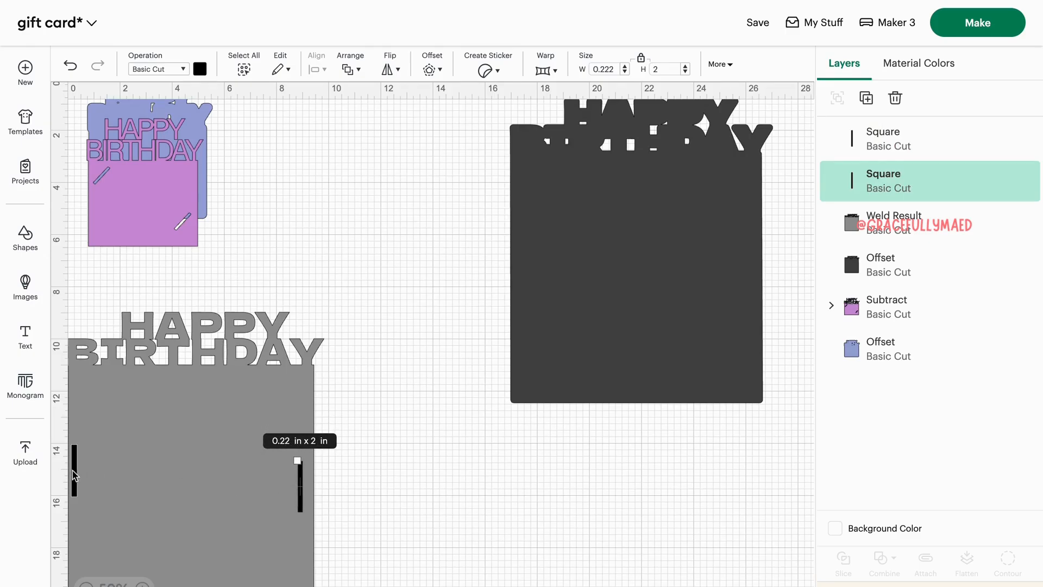
pyautogui.moveTo(75, 475); pyautogui.dragTo(77, 490)
pyautogui.click(302, 482)
pyautogui.moveTo(300, 476); pyautogui.dragTo(297, 476)
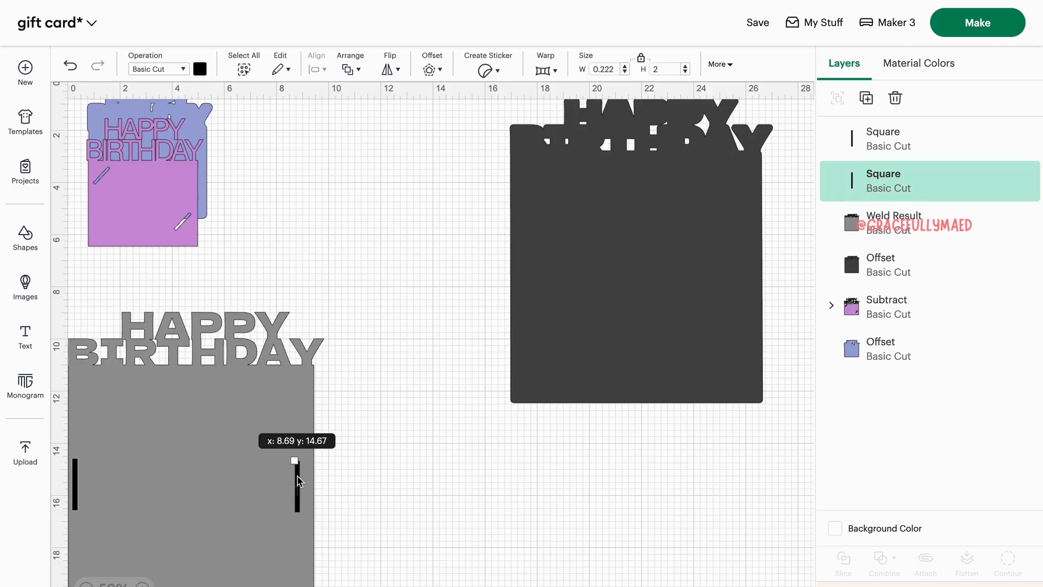
pyautogui.moveTo(298, 482); pyautogui.dragTo(298, 482)
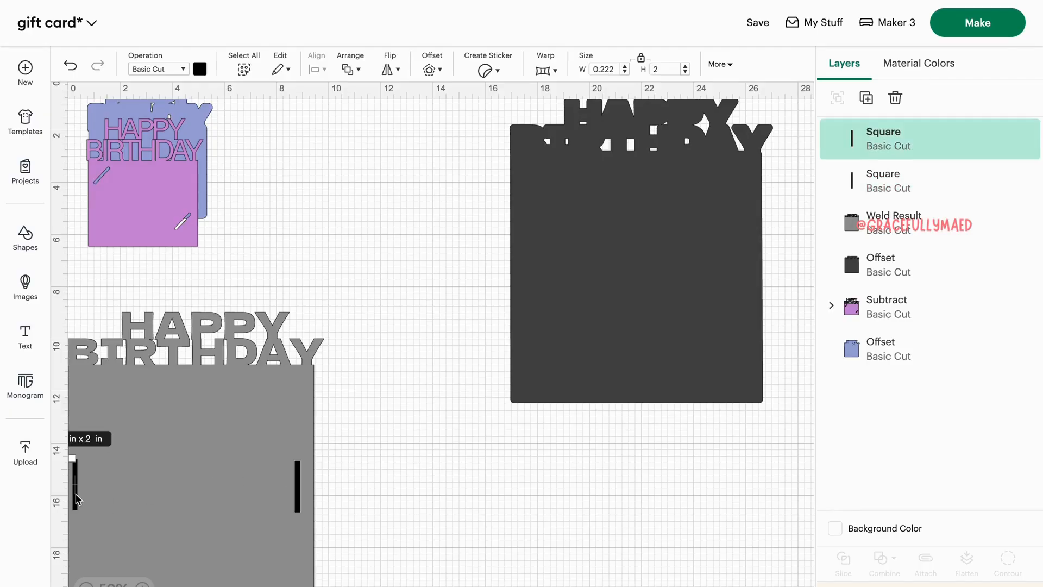
pyautogui.moveTo(76, 498); pyautogui.dragTo(78, 500)
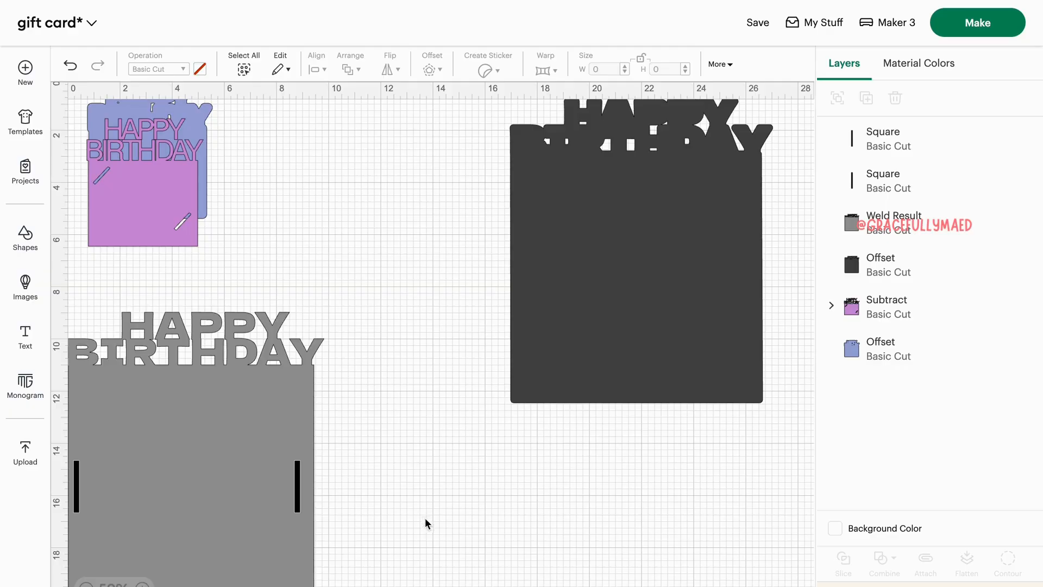
# - Subtract the two black strips from the gray card to cut its slits, and center the card on the dark offset shape
pyautogui.moveTo(443, 540); pyautogui.dragTo(49, 305)
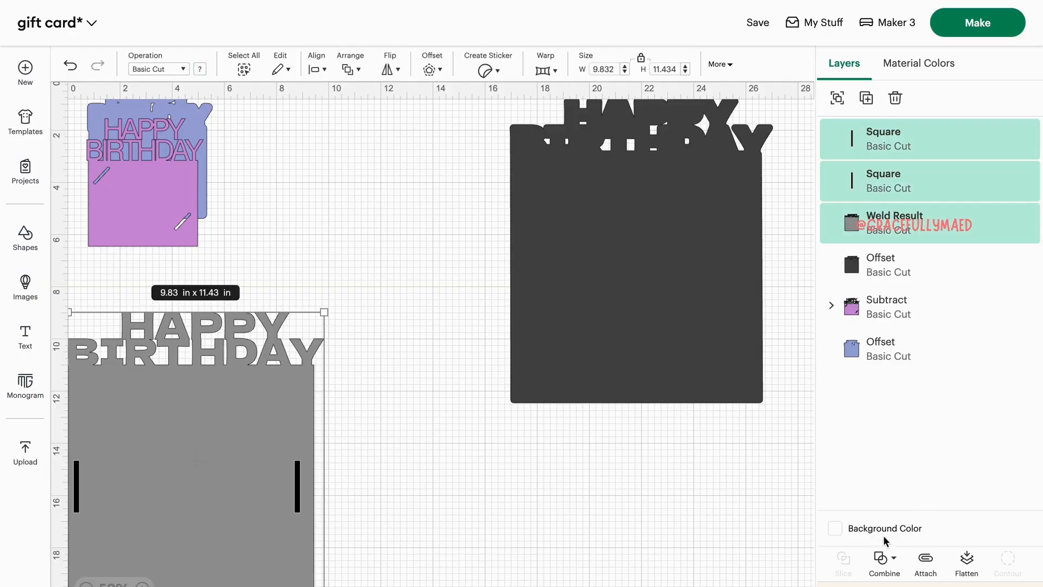
pyautogui.click(886, 566)
pyautogui.click(916, 475)
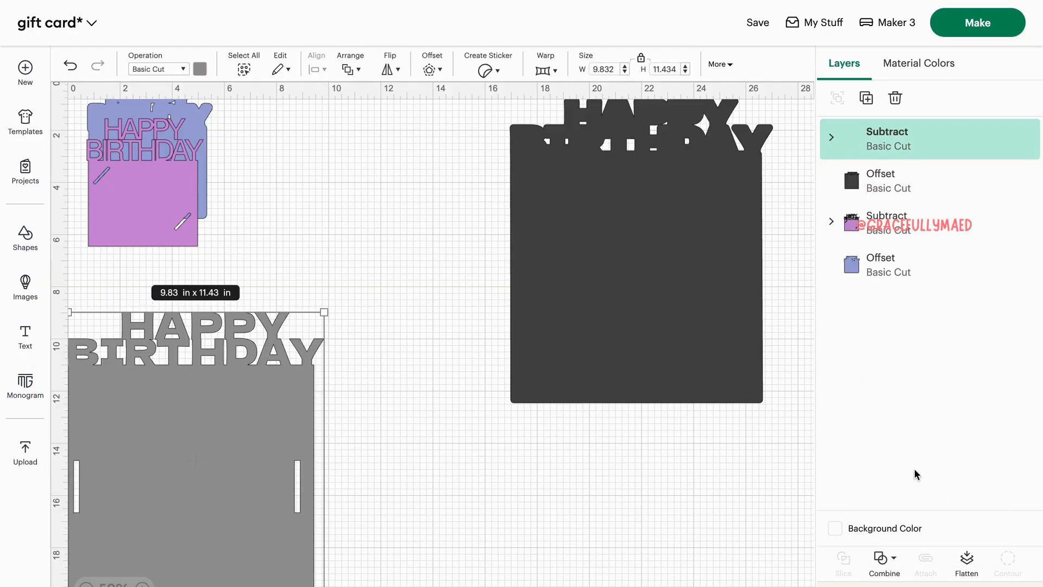
pyautogui.moveTo(217, 450); pyautogui.dragTo(662, 237)
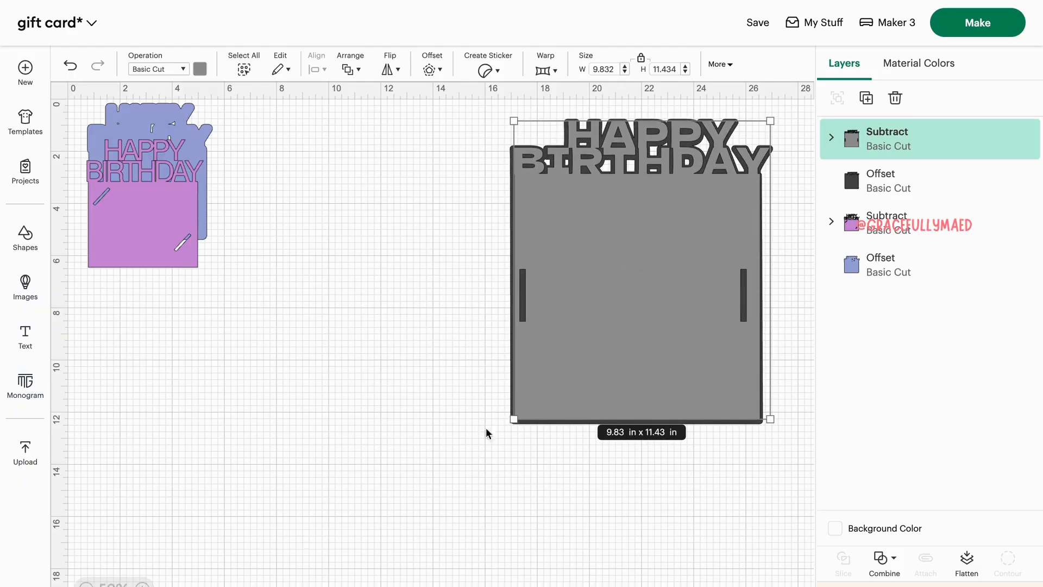
pyautogui.click(586, 516)
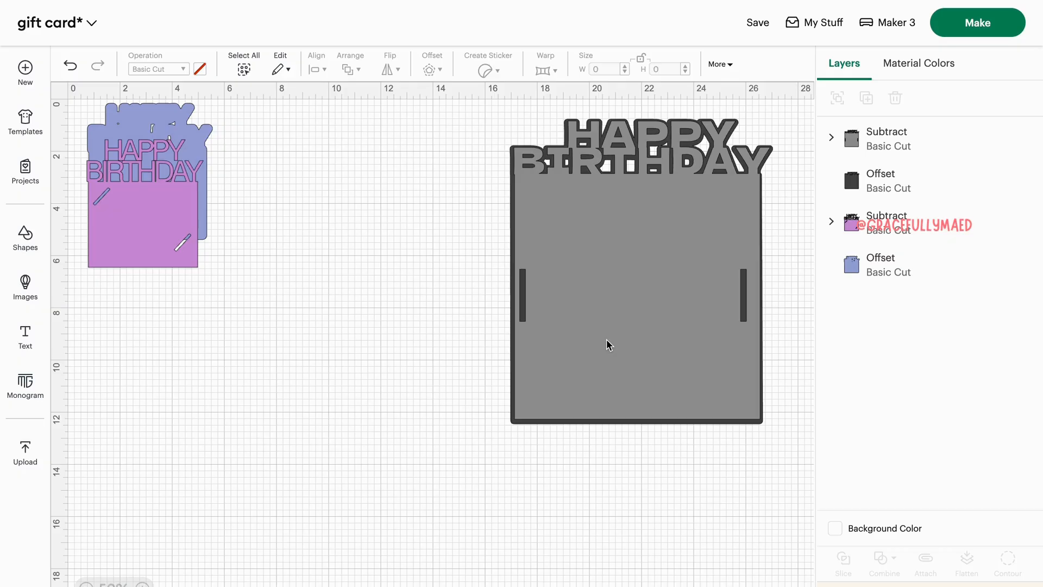
# - Start making the project, choose to load all materials on a mat, and back out of the material loading choice
pyautogui.click(987, 28)
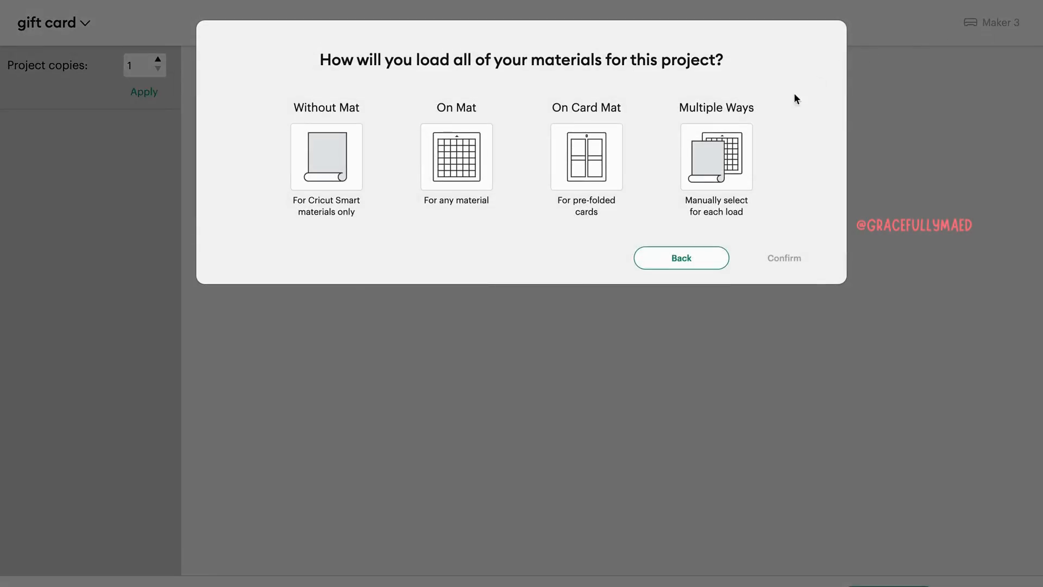
pyautogui.click(451, 170)
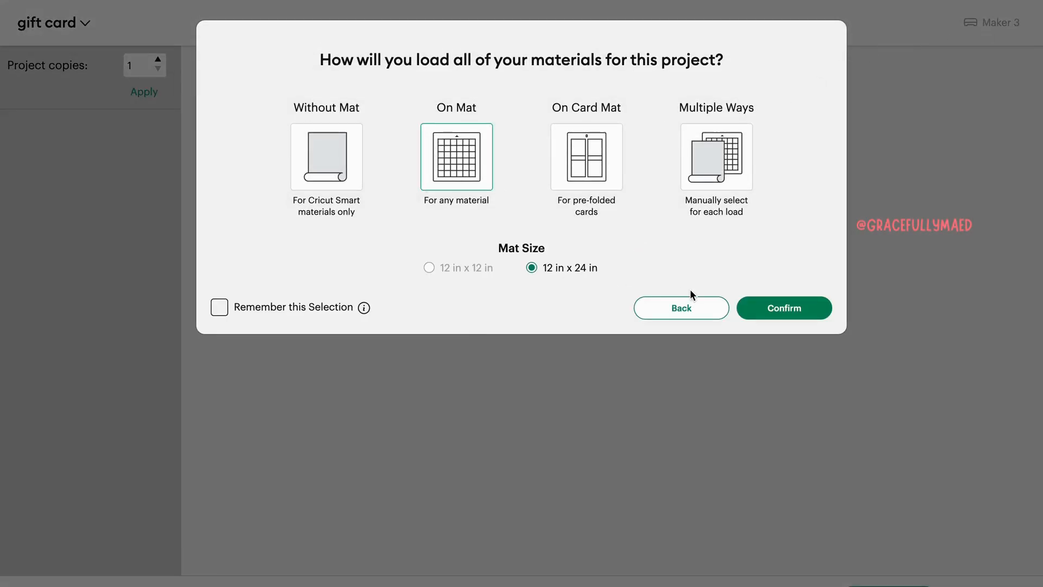
pyautogui.click(692, 306)
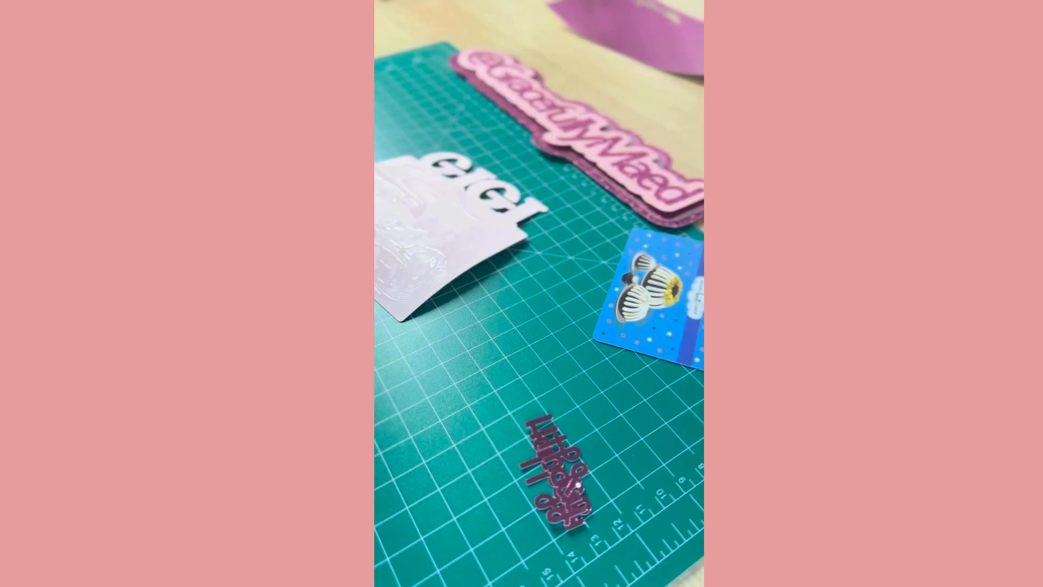